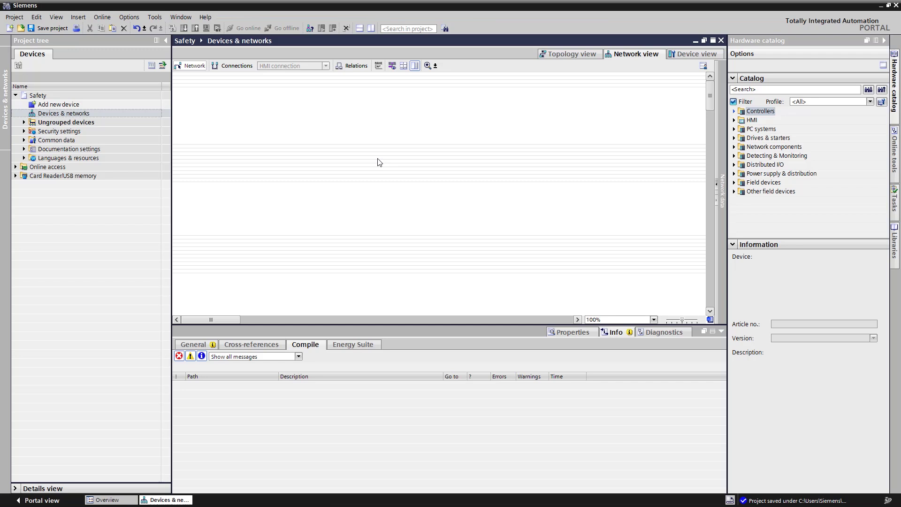
Step: Add a CPU 1212FC DC/DC/DC (6ES7 212-1AF40-0XB0) to the network and show its device view
click(734, 112)
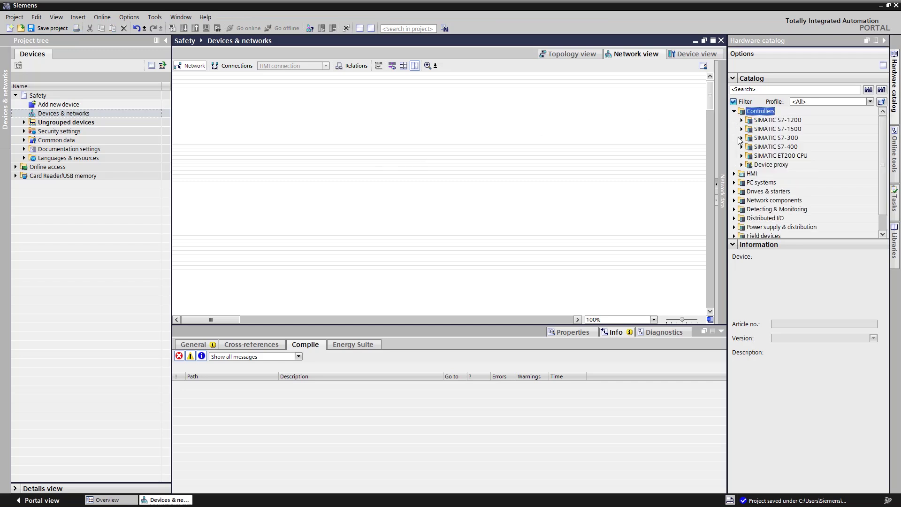
click(742, 120)
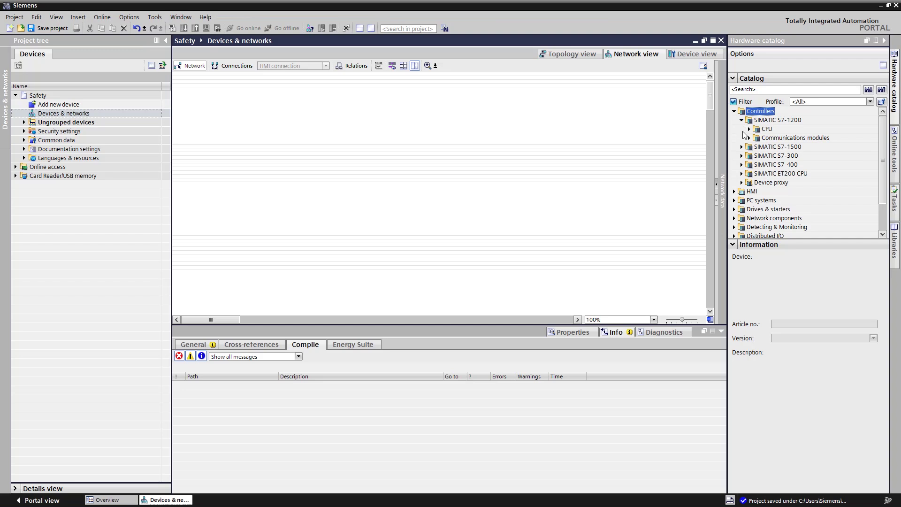
click(750, 130)
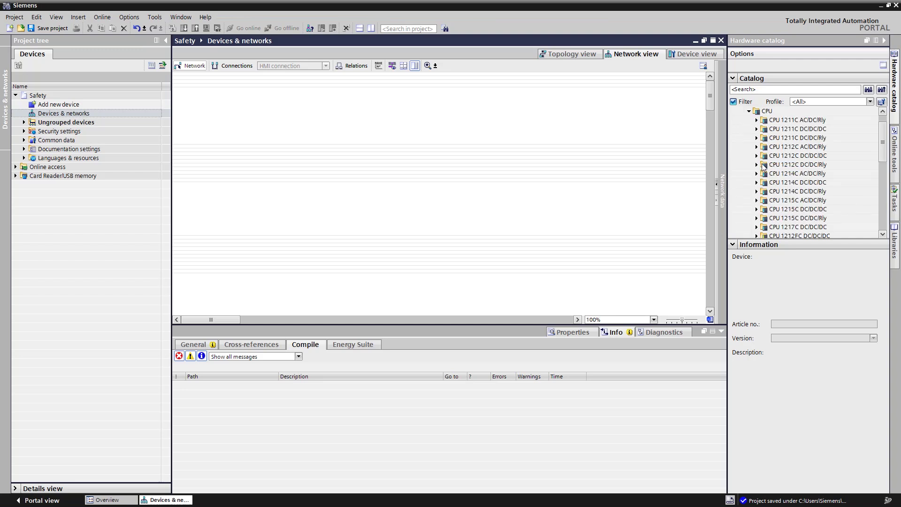
scroll(768, 189, down, 1)
scroll(769, 190, down, 1)
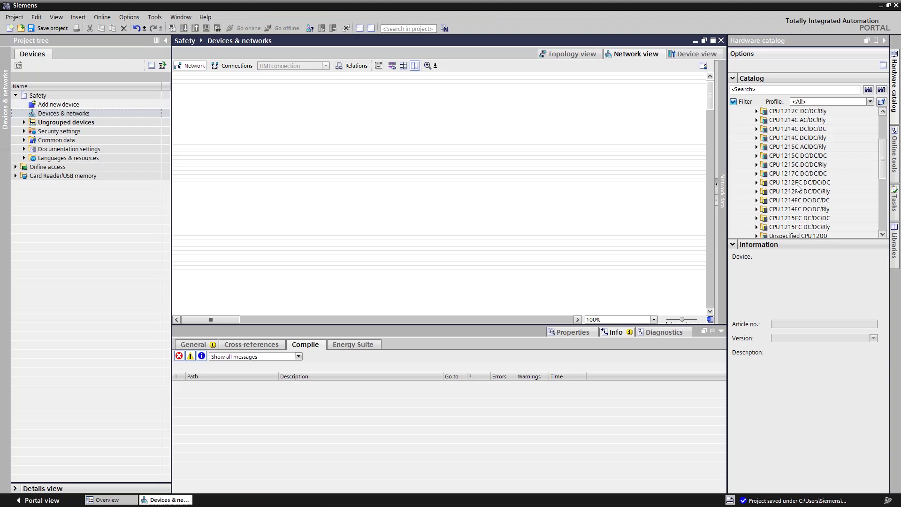
click(757, 183)
click(791, 192)
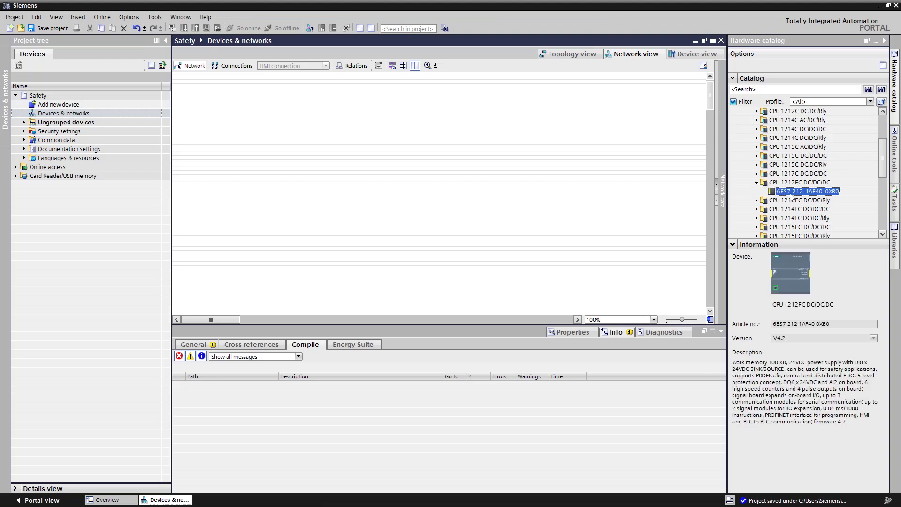
drag(791, 191, 306, 109)
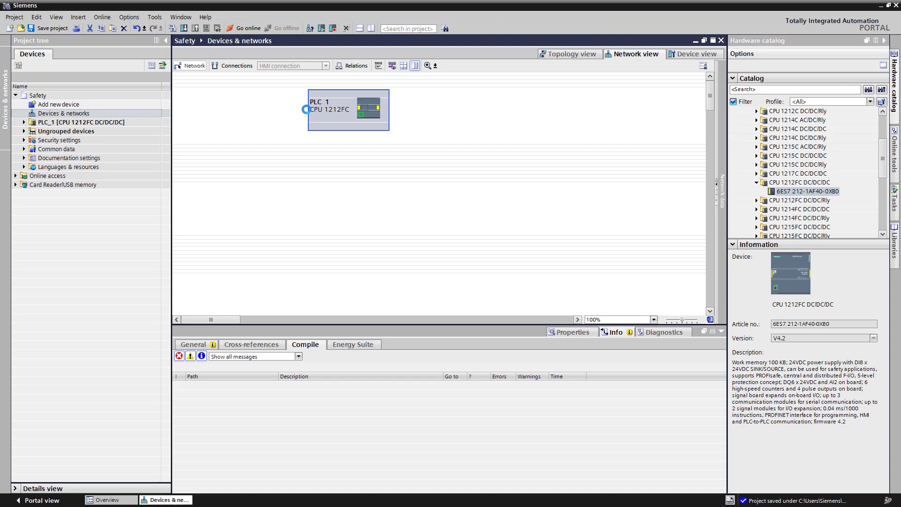
click(684, 55)
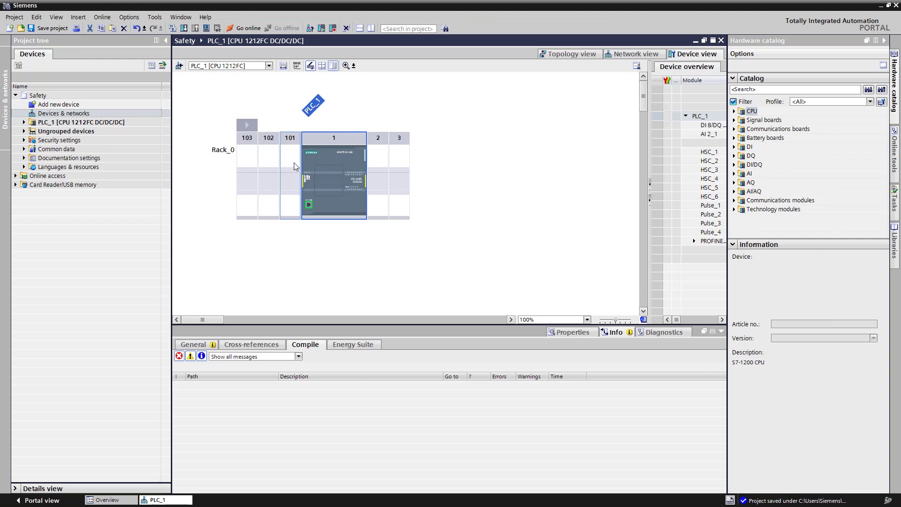
Step: Place an F-DI 8/16x24VDC module in rack slot 2
click(734, 146)
click(742, 174)
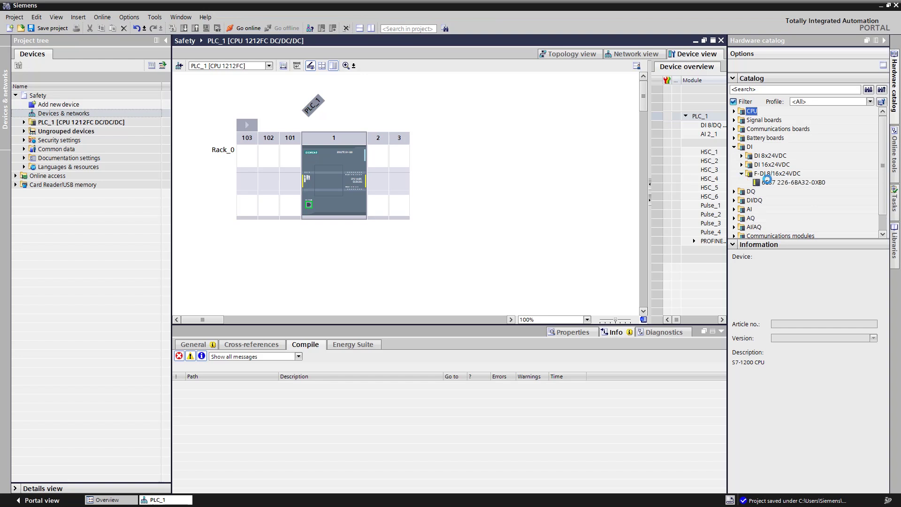
drag(782, 183, 383, 167)
Step: Insert the F-DQ 4x24VDC module (6ES7 226-6DA32-0XB0) into slot 3, then reselect the F-DI module
click(735, 191)
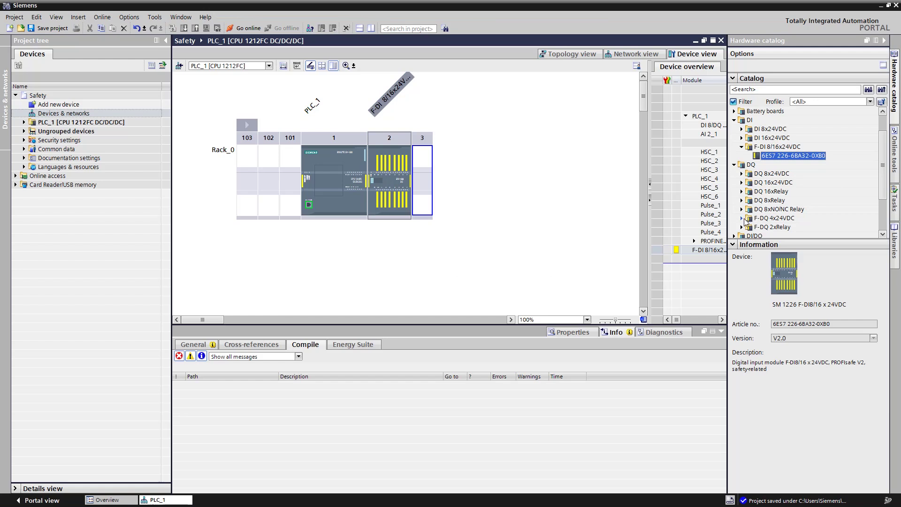
click(745, 219)
click(771, 228)
double_click(770, 227)
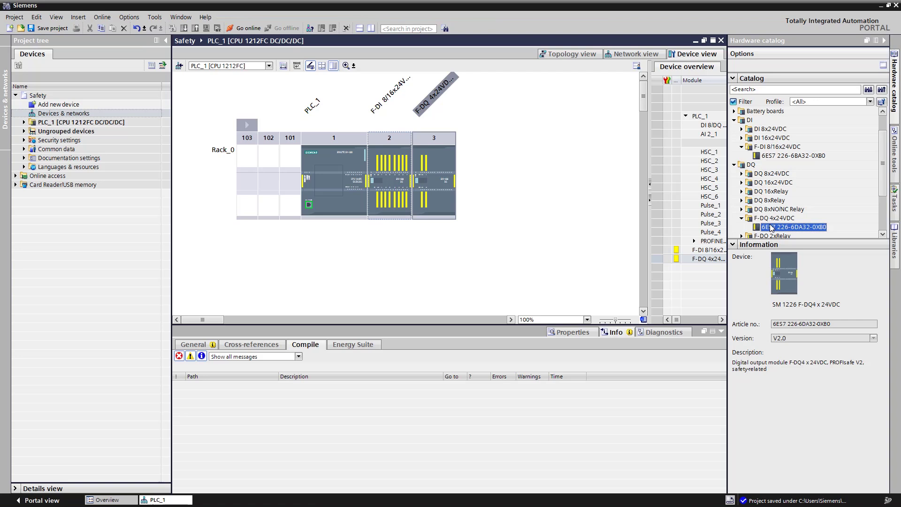
click(389, 164)
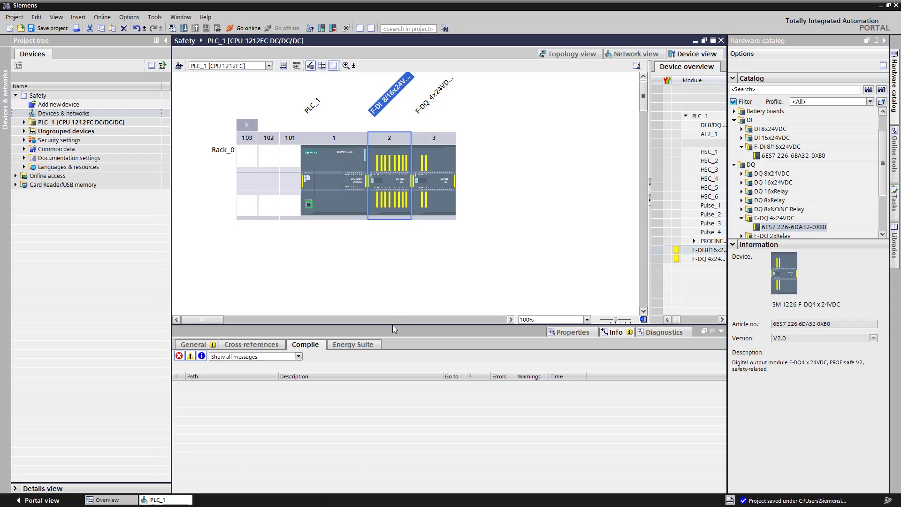
drag(392, 325, 391, 240)
Step: Open the F-DI module's General properties and expand DI parameters down to Channel 0, 8
click(569, 244)
click(203, 260)
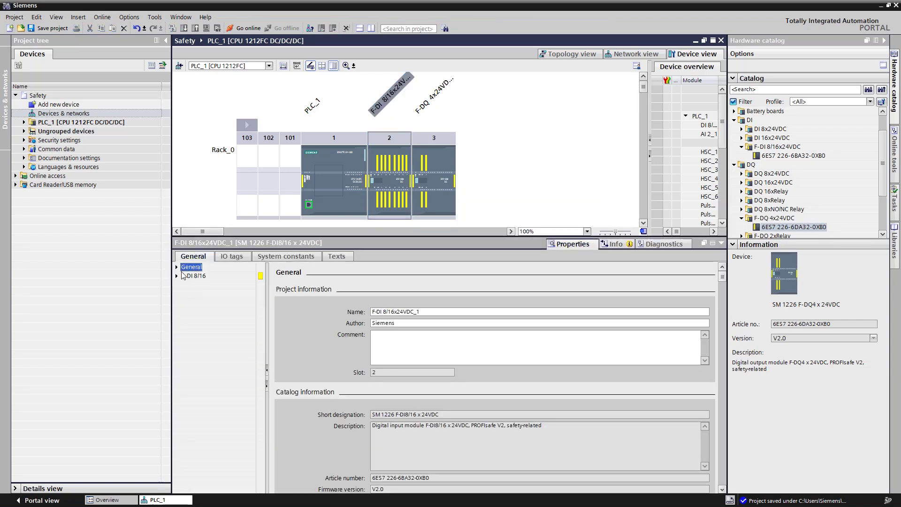
click(184, 294)
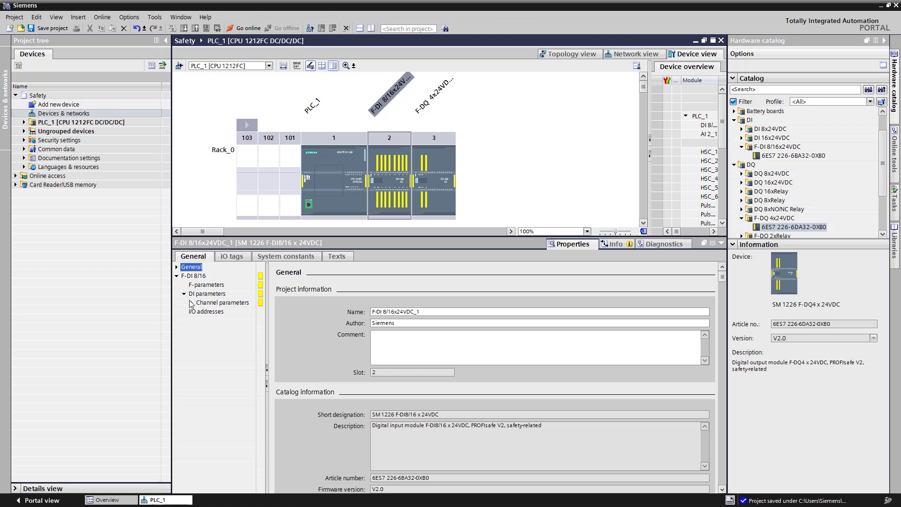
click(192, 303)
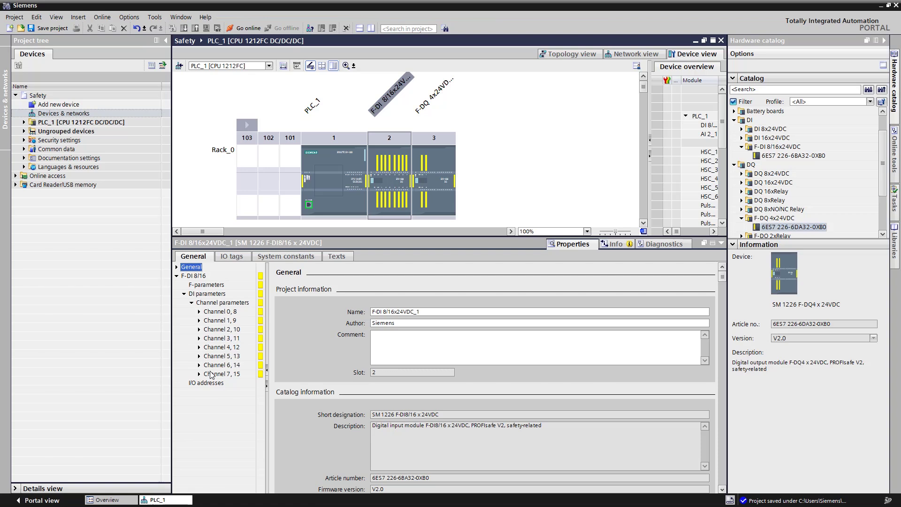
double_click(212, 312)
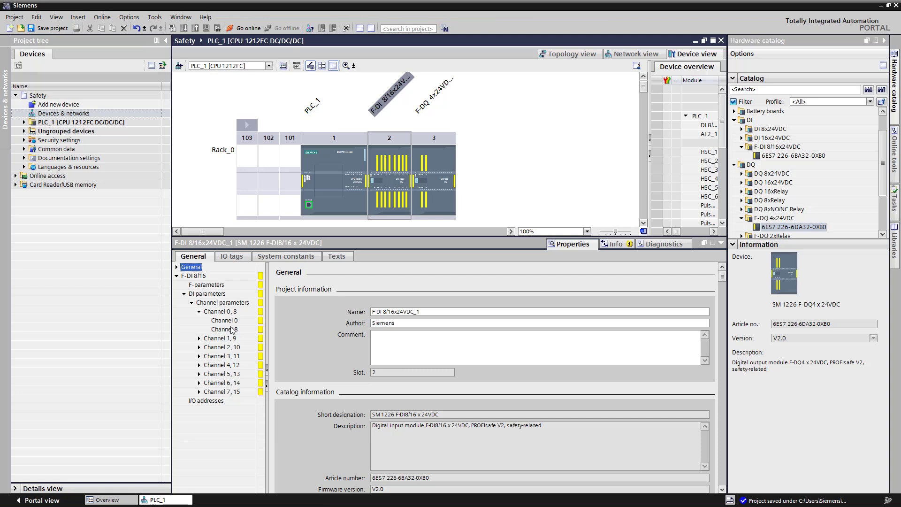
Step: Give Channel 0, 8 1oo2 evaluation, 100 ms discrepancy time and internal sensor supply
click(223, 312)
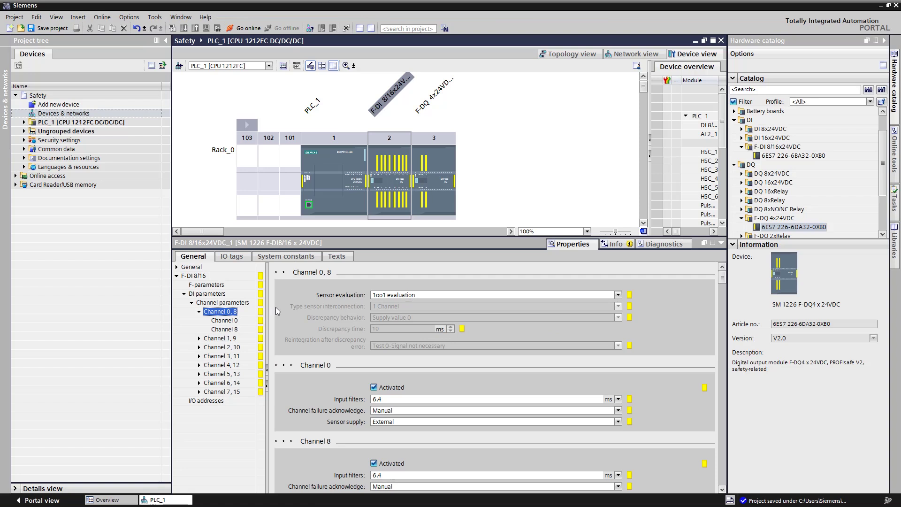
click(443, 296)
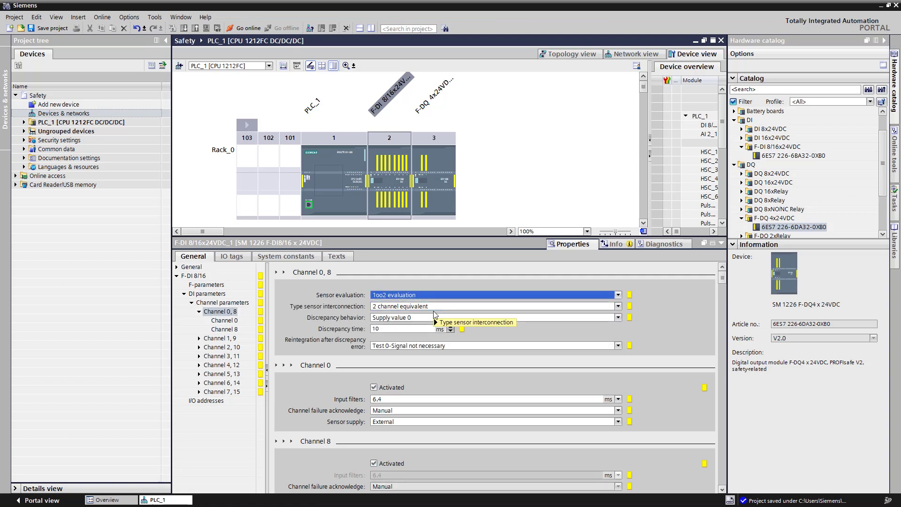
click(388, 330)
text(0)
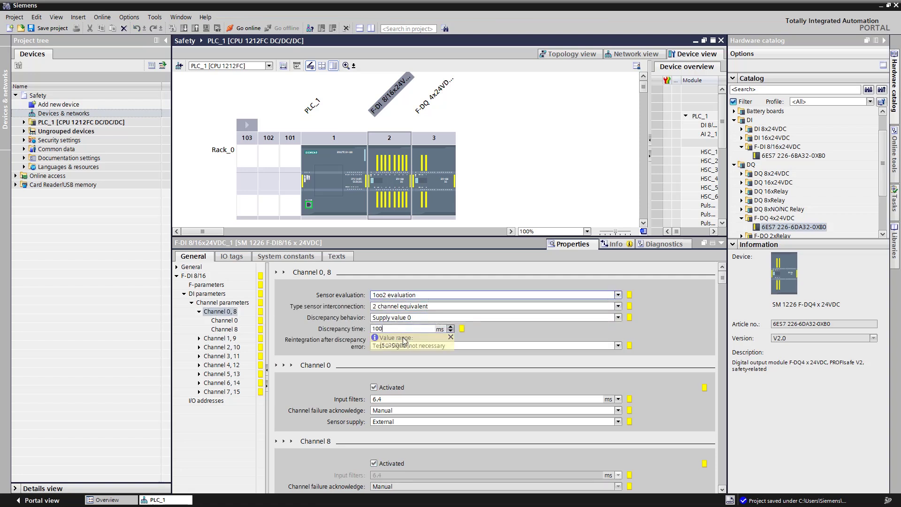
click(402, 422)
click(400, 439)
scroll(387, 443, down, 3)
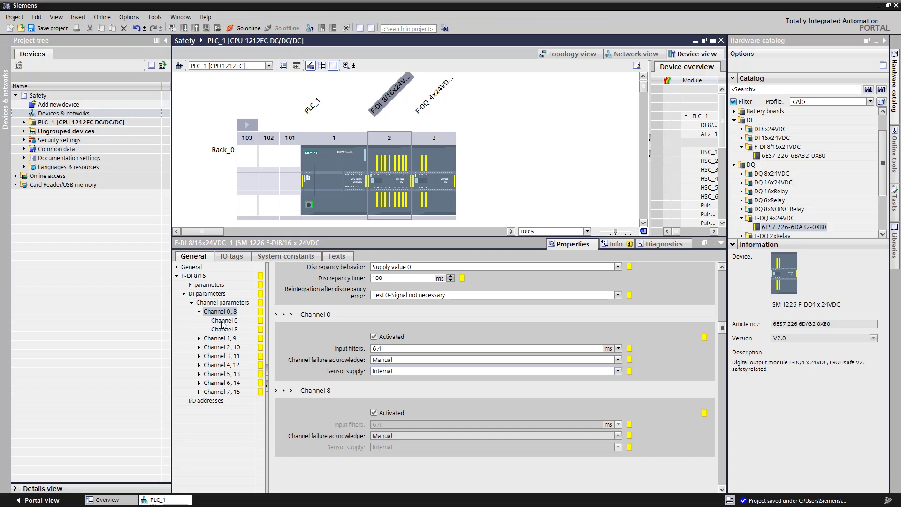
click(219, 338)
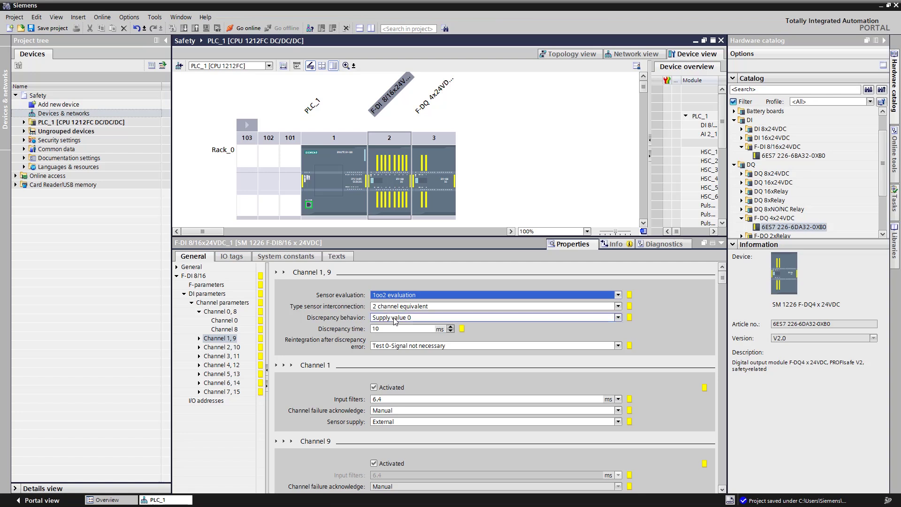
Step: Change the Channel 1, 9 discrepancy time from 10 to 100 ms
click(390, 329)
text(0)
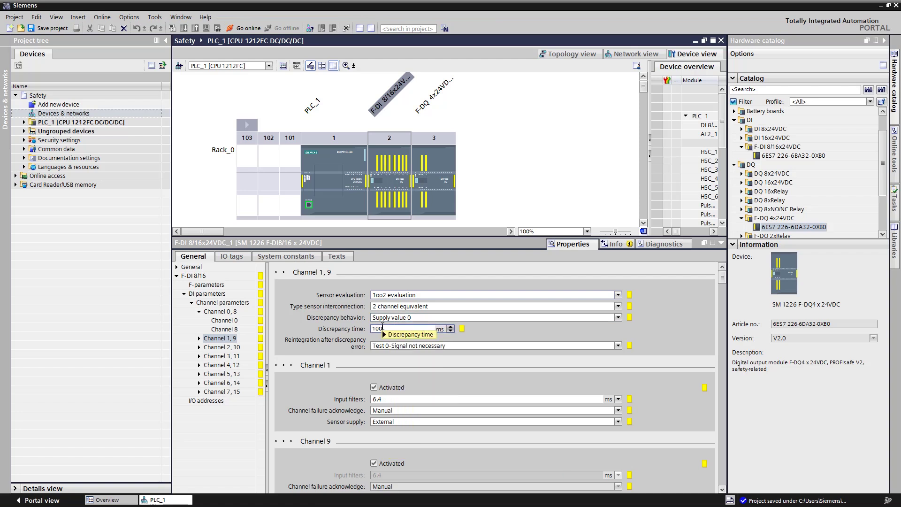
mouse_move(383, 329)
click(382, 328)
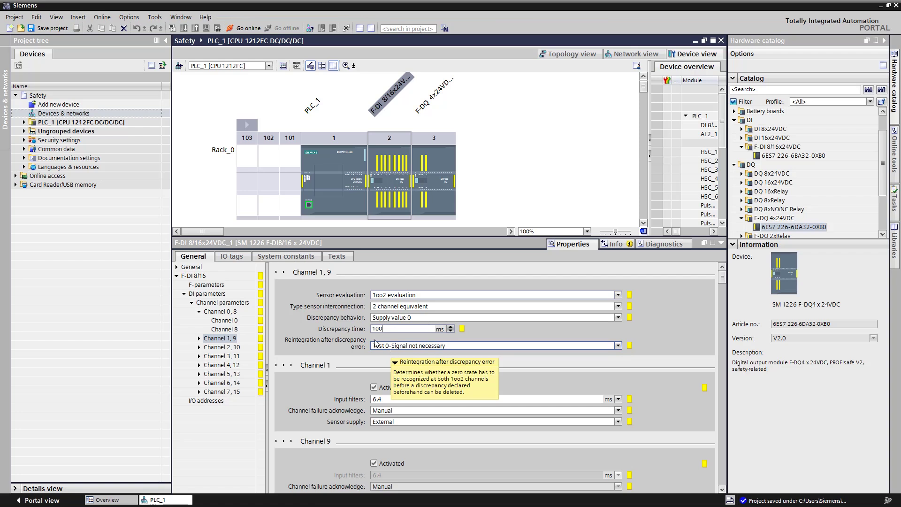
Step: Enable the F-DI short-circuit test and bring up the module's IO tags table
click(211, 293)
click(374, 294)
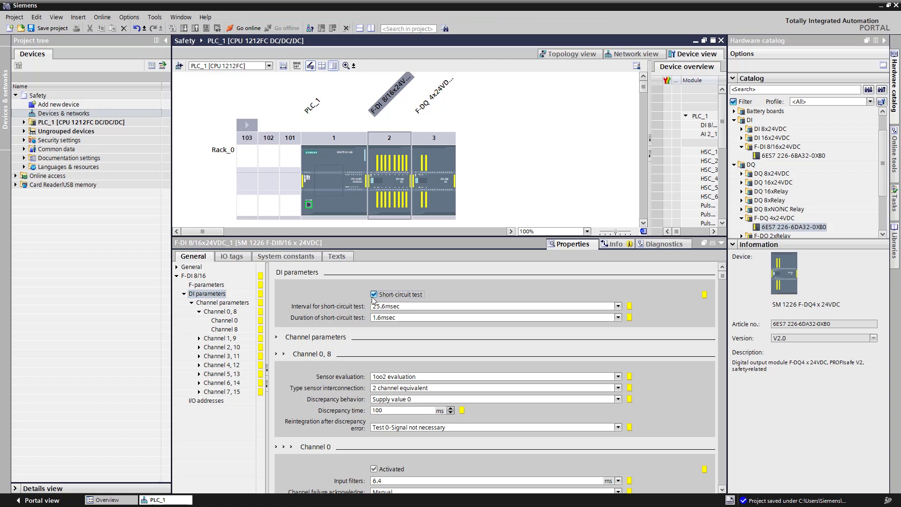
click(247, 258)
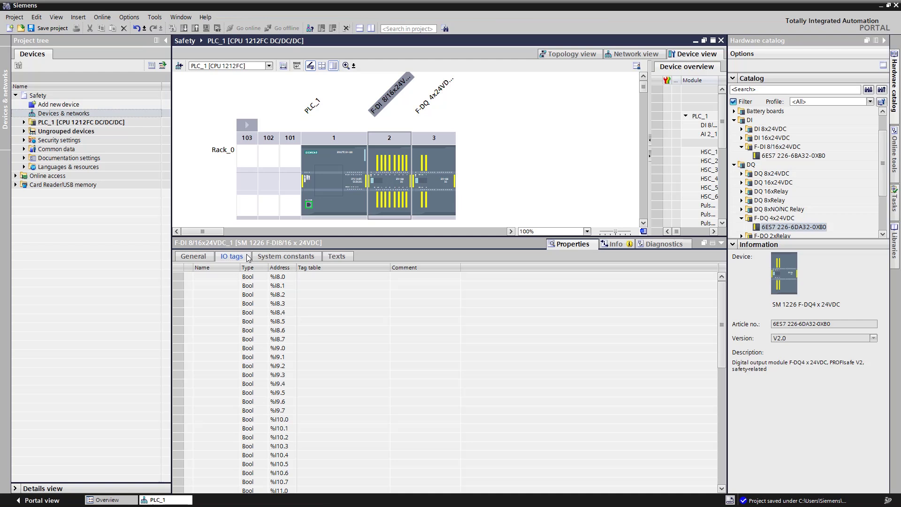
Step: Name F-DI inputs %I8.0 estop and %I8.1 safetyDoor, and F-DQ output %Q17.0 drive
click(218, 278)
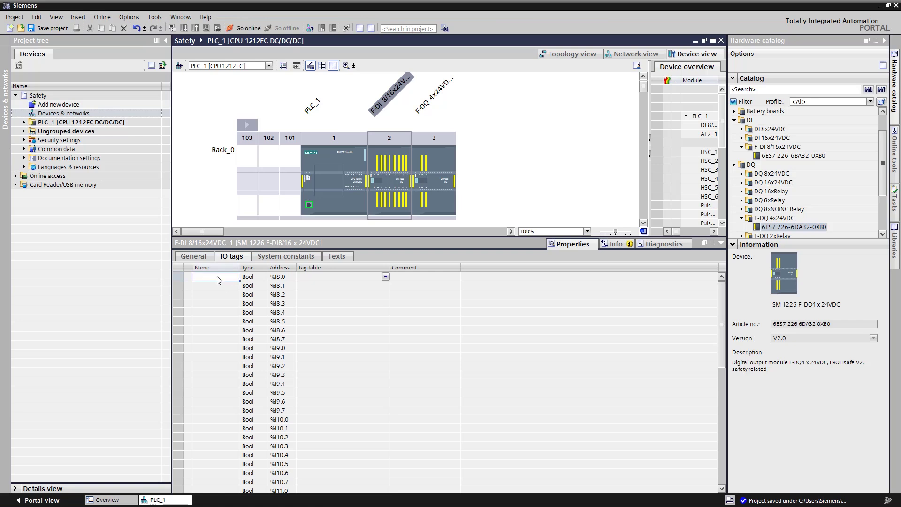
text(estop)
click(215, 287)
text(safetyDoor)
key(Return)
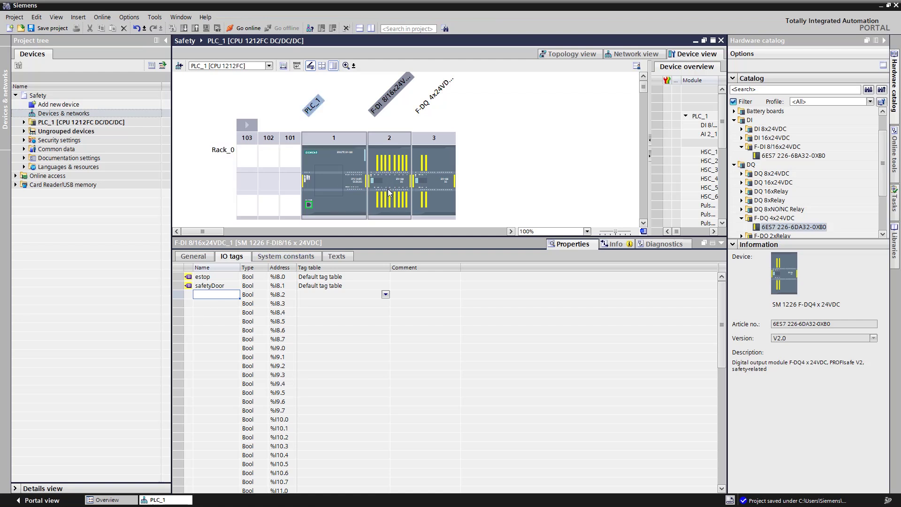
click(423, 167)
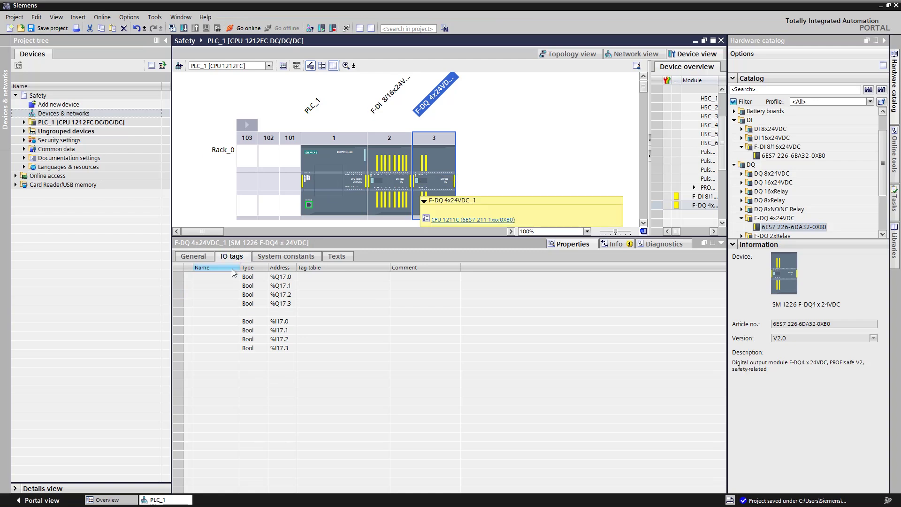
click(213, 278)
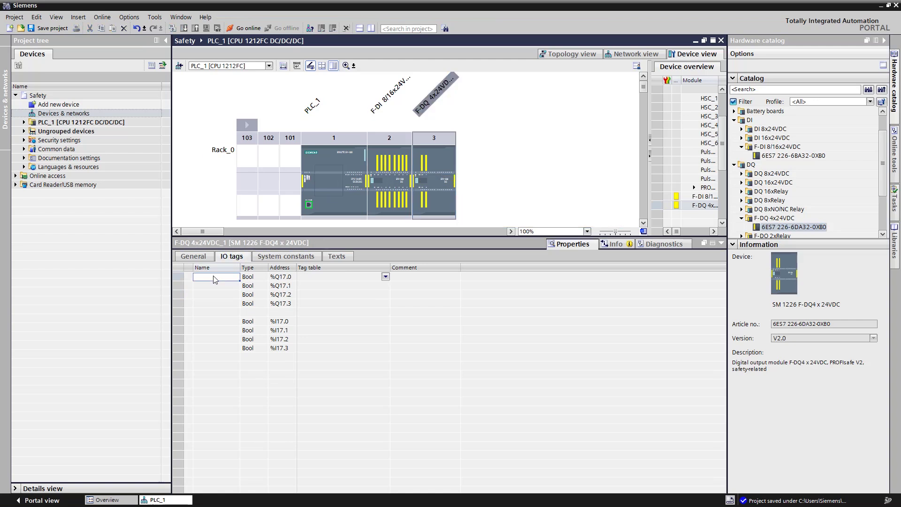
text(drive)
key(Return)
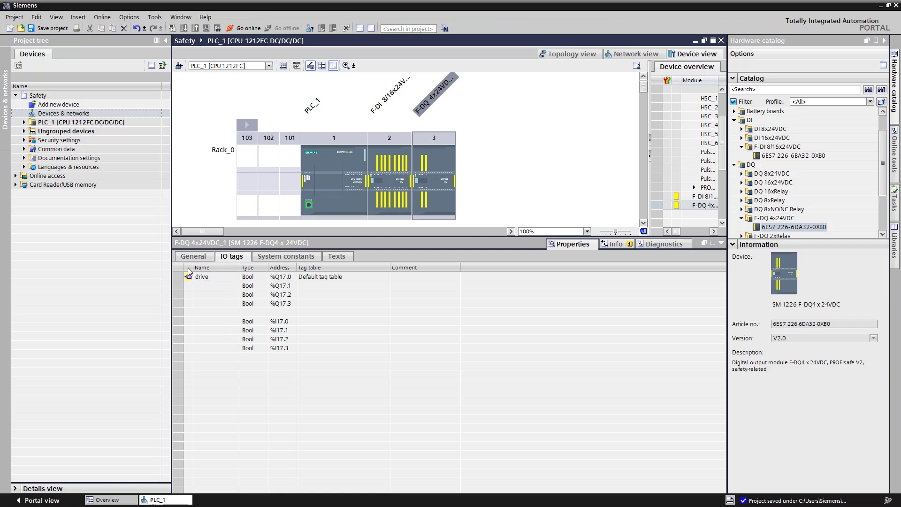
drag(315, 197, 343, 157)
Step: Name the CPU inputs %I0.0, %I0.1 and %I0.2 start, stop and ack
click(343, 157)
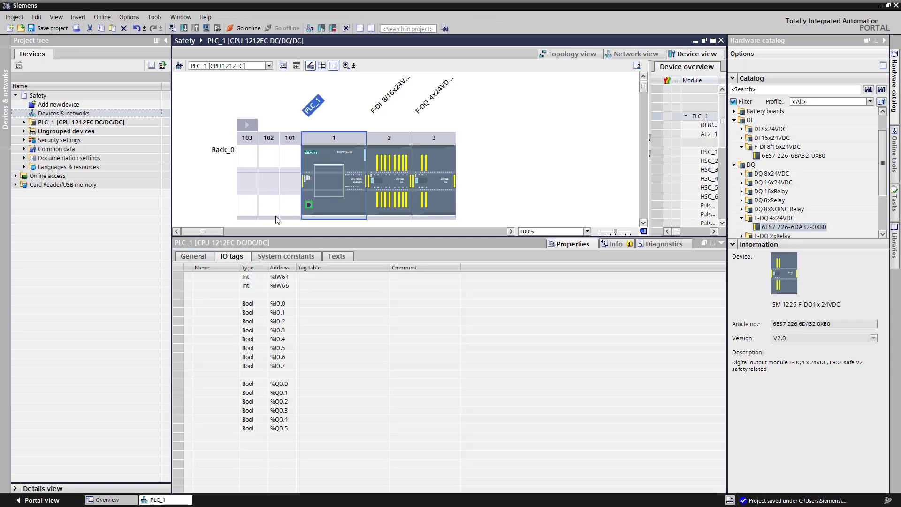
click(214, 303)
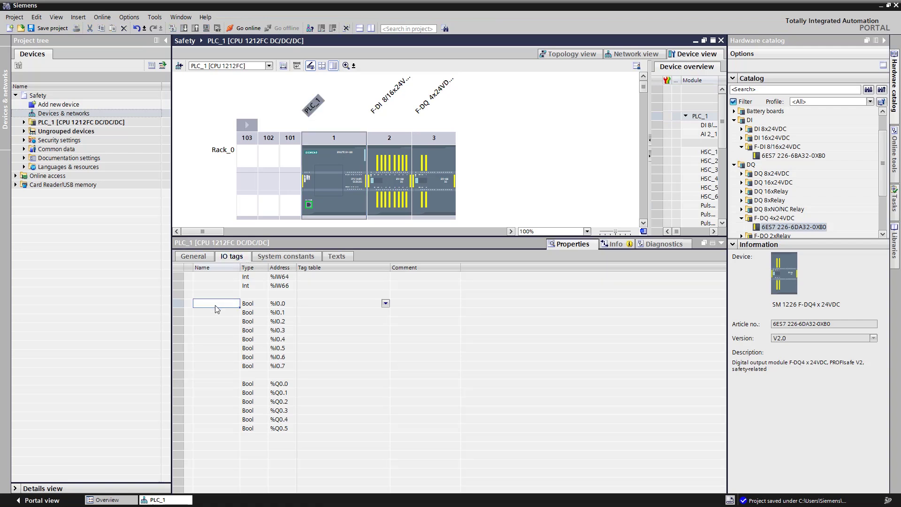
text(start)
key(Return)
click(217, 312)
text(stop)
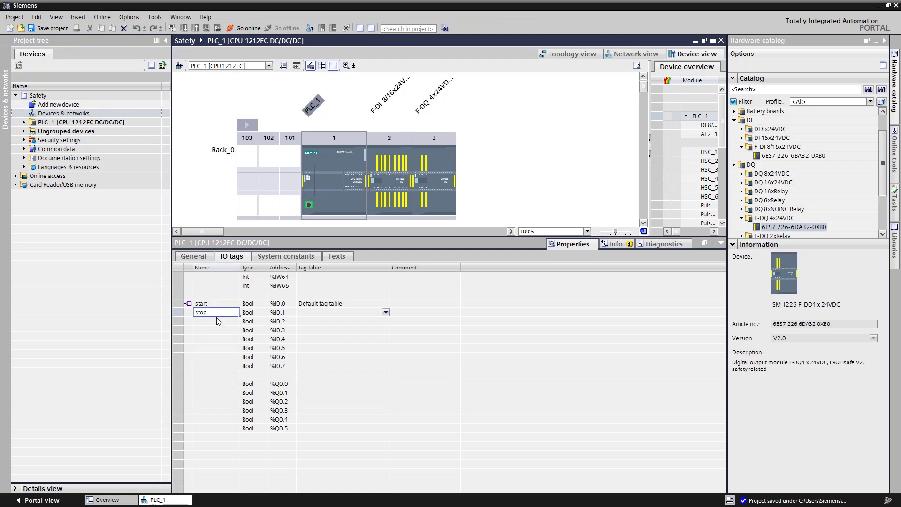
click(216, 321)
text(ack)
click(222, 330)
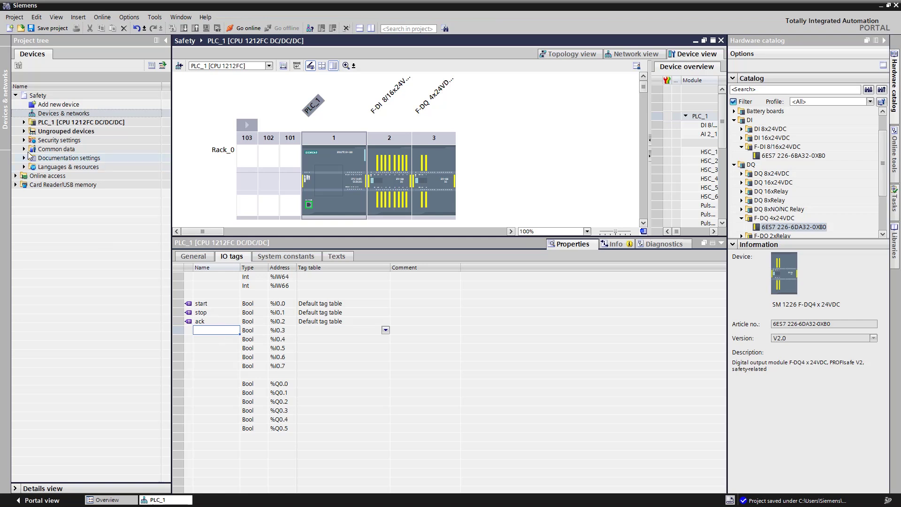
Step: Open Safety Administration and view F-runtime group 1, which calls Main_Safety_RTG1 [FB1]
click(24, 122)
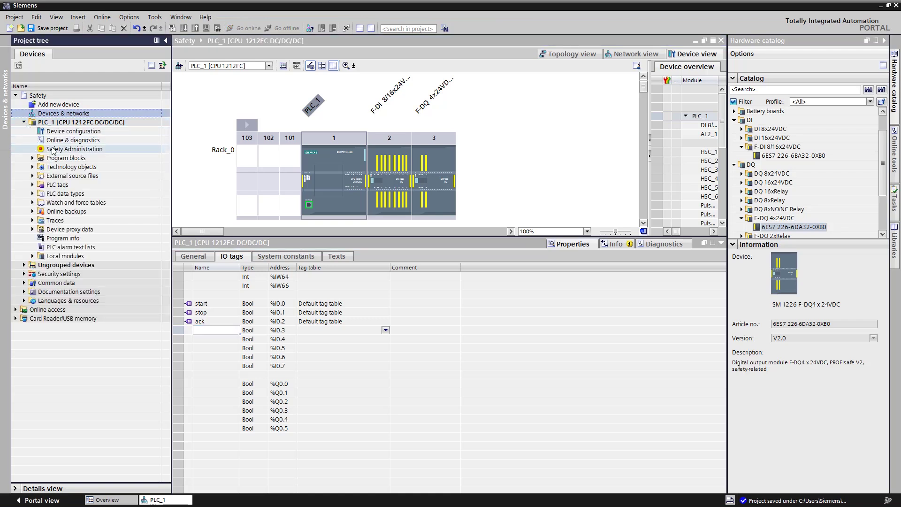
click(53, 150)
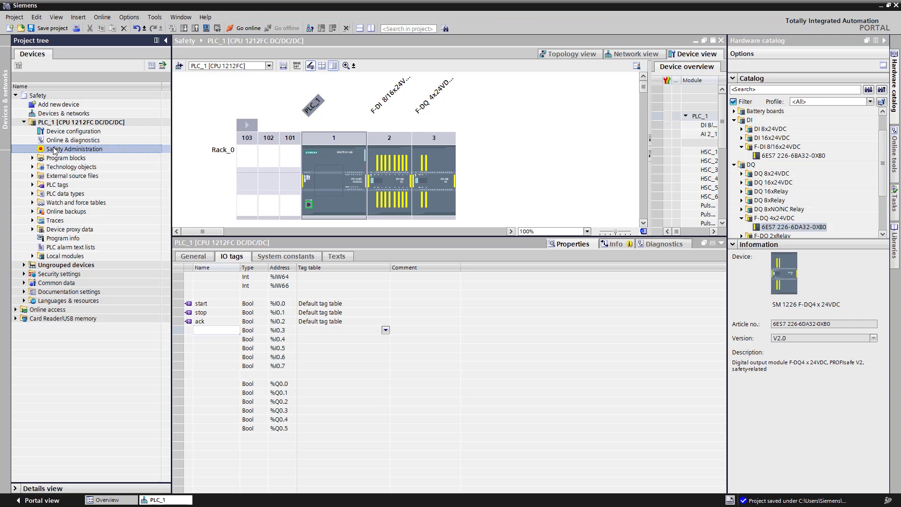
double_click(53, 149)
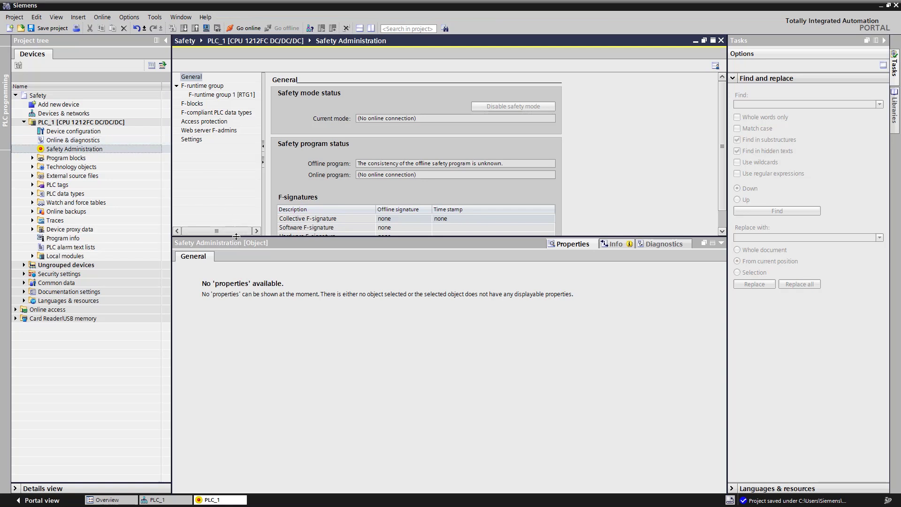
drag(236, 237, 236, 337)
click(224, 96)
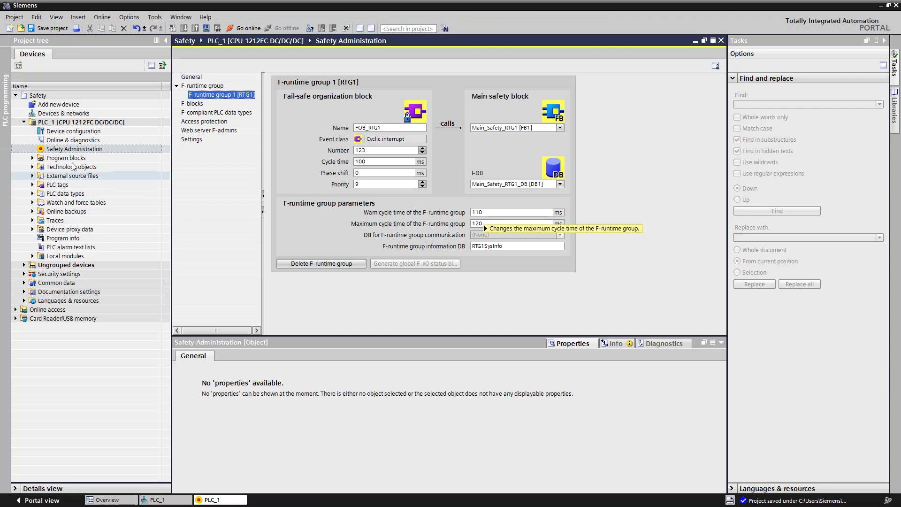
click(33, 158)
Step: Open Main_Safety_RTG1 [FB1] and drop an ESTOP1 safety instruction into Network 1
click(62, 194)
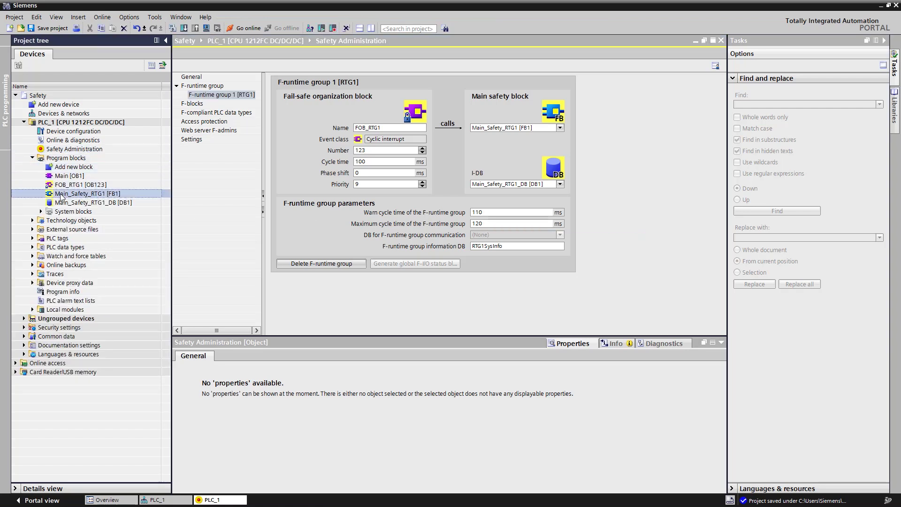
double_click(130, 192)
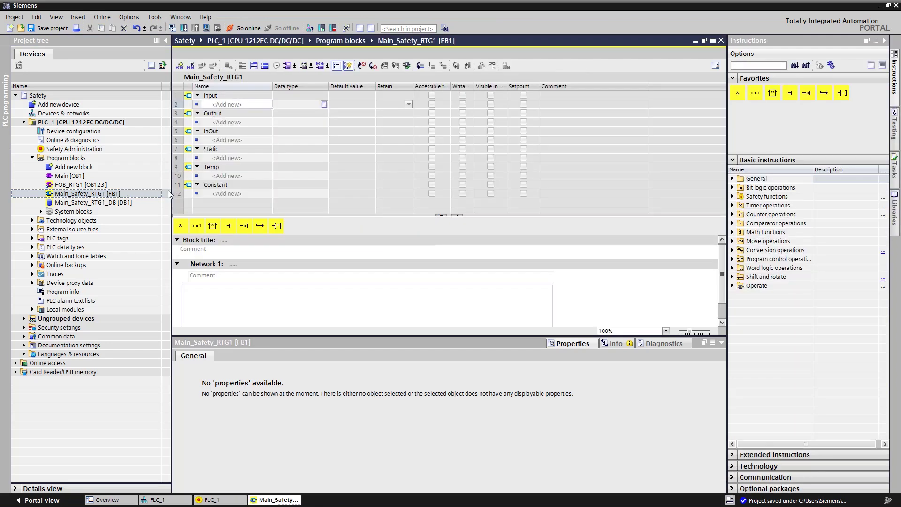
drag(261, 216, 261, 168)
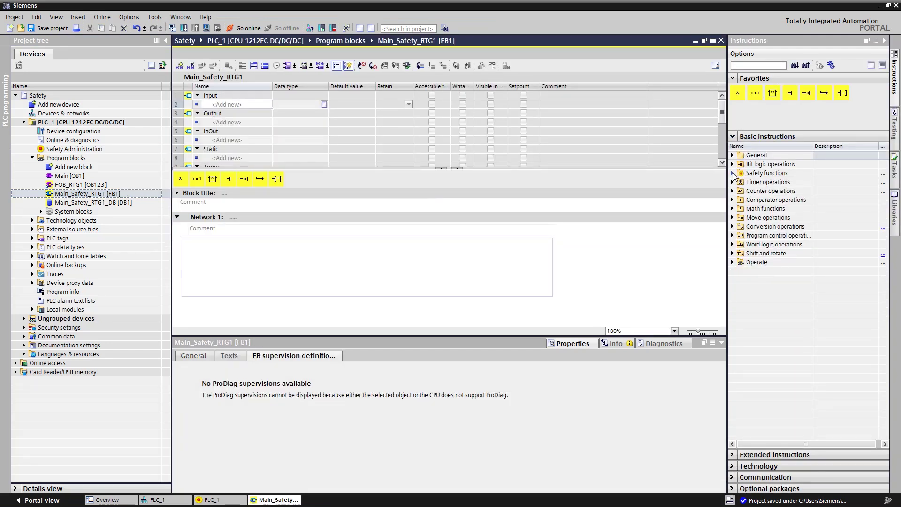
click(733, 173)
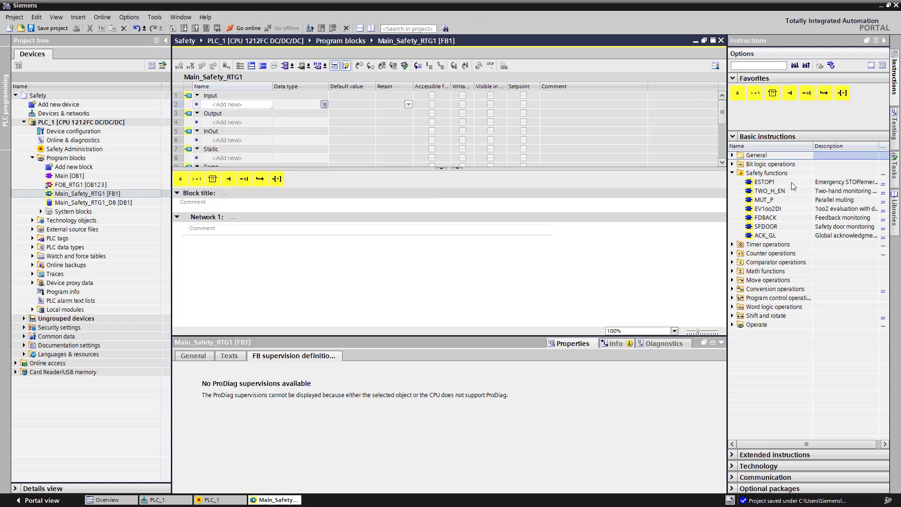
drag(792, 182, 305, 251)
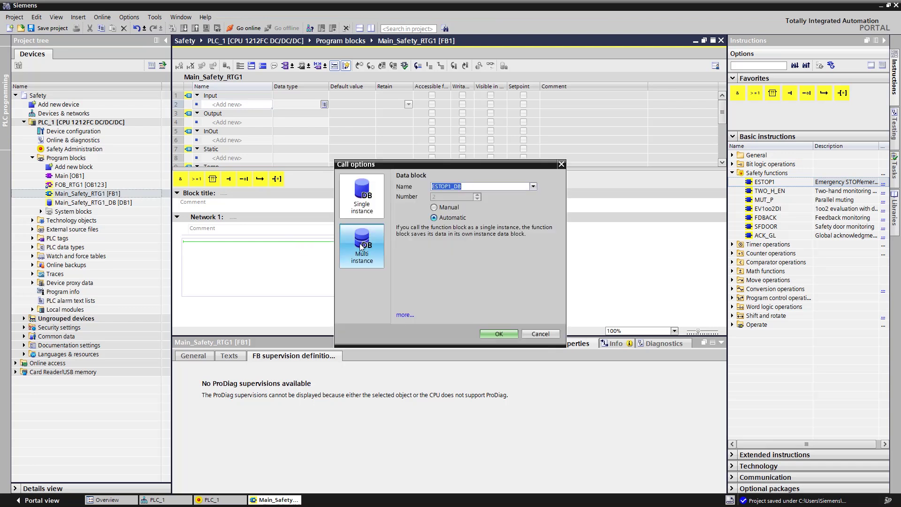
Step: Store ESTOP1 as multi-instance ESTOP1_Instance and wire estop to its E_STOP input
click(497, 333)
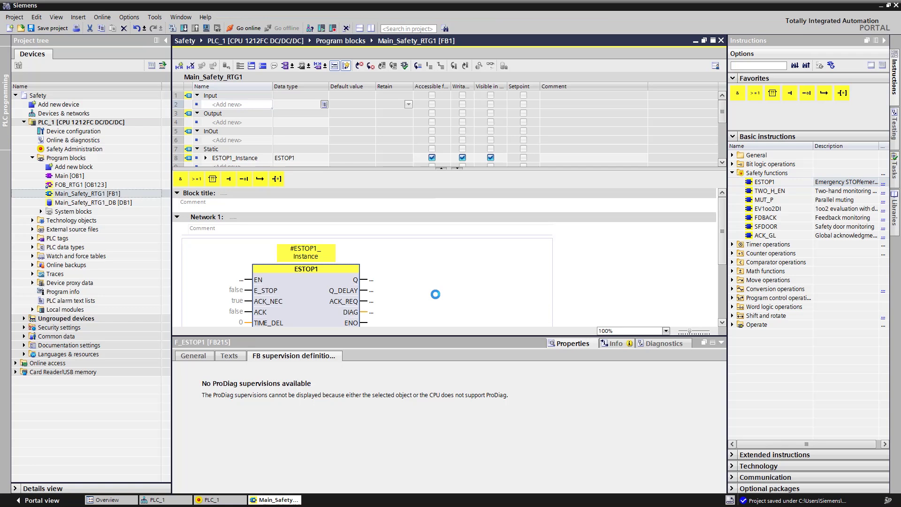
click(398, 188)
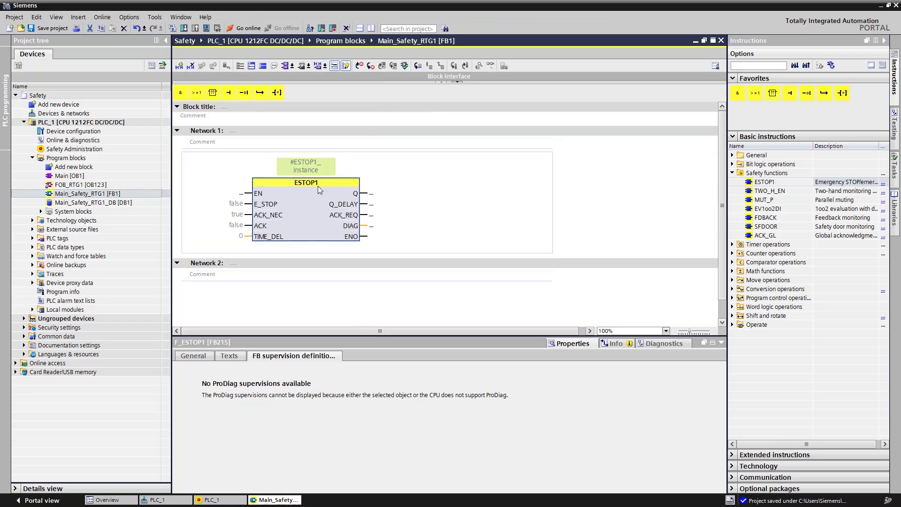
click(235, 203)
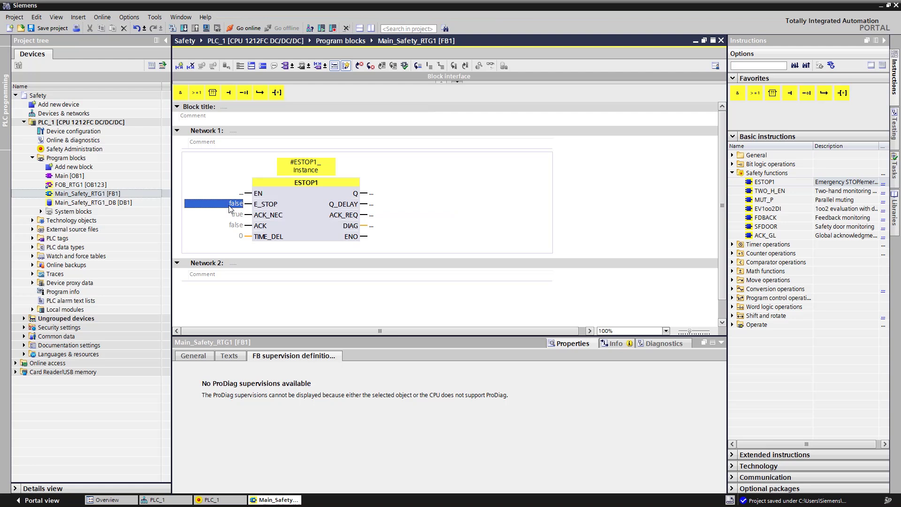
text(estop)
click(304, 208)
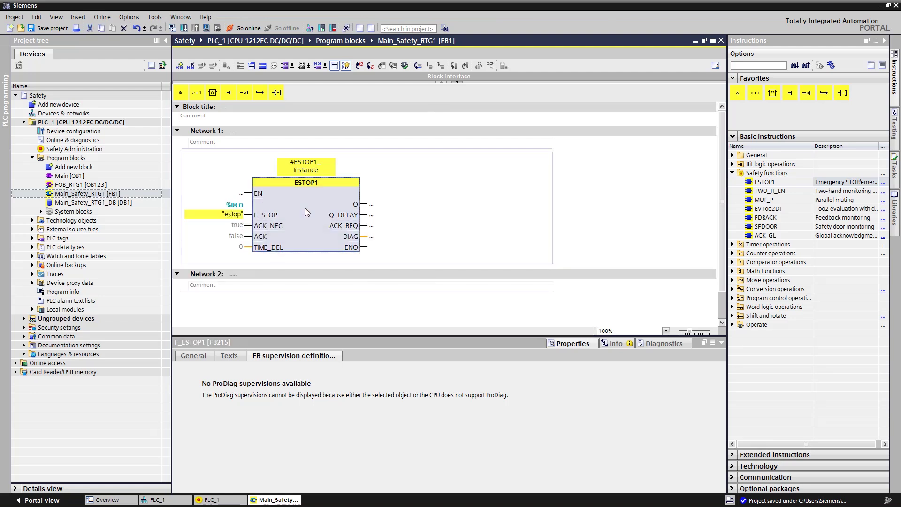
mouse_move(371, 215)
mouse_move(399, 216)
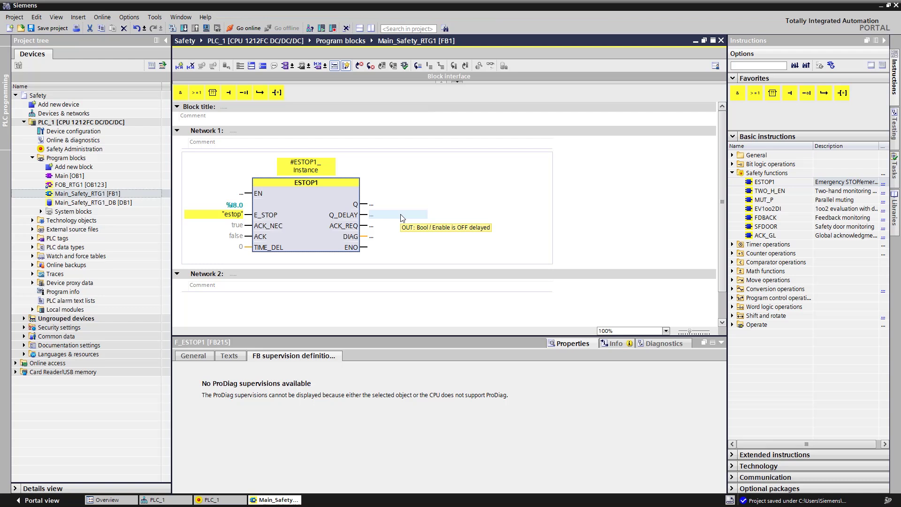
Step: Wire ack to ESTOP1's ACK input and bring the block interface back into view
click(240, 237)
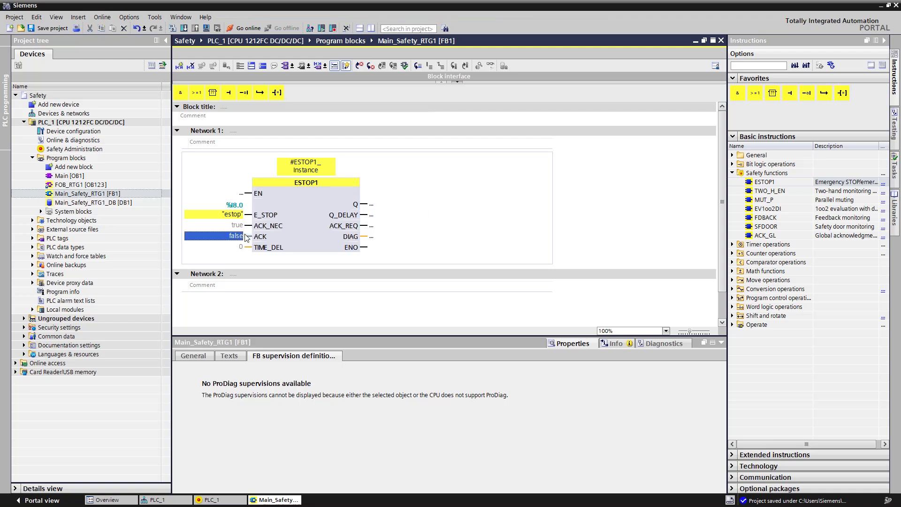
text(ack)
key(Return)
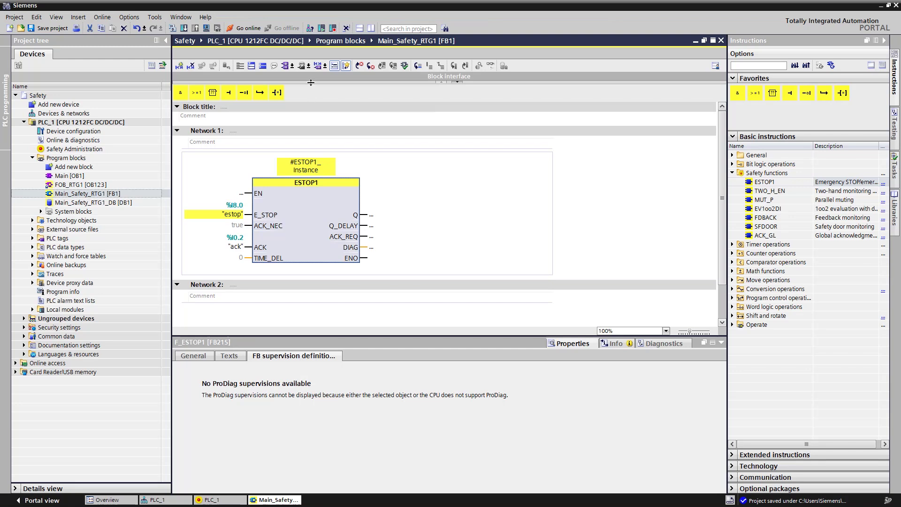
drag(310, 83, 318, 186)
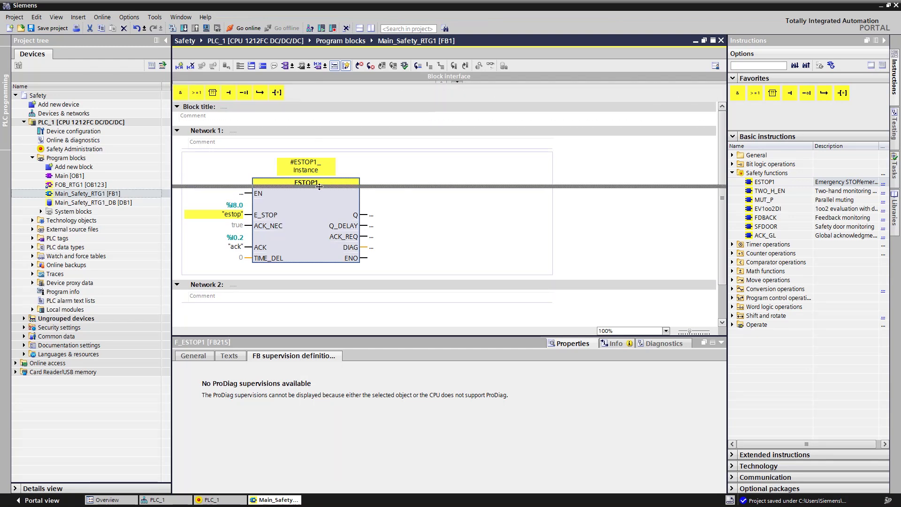
drag(319, 186, 319, 187)
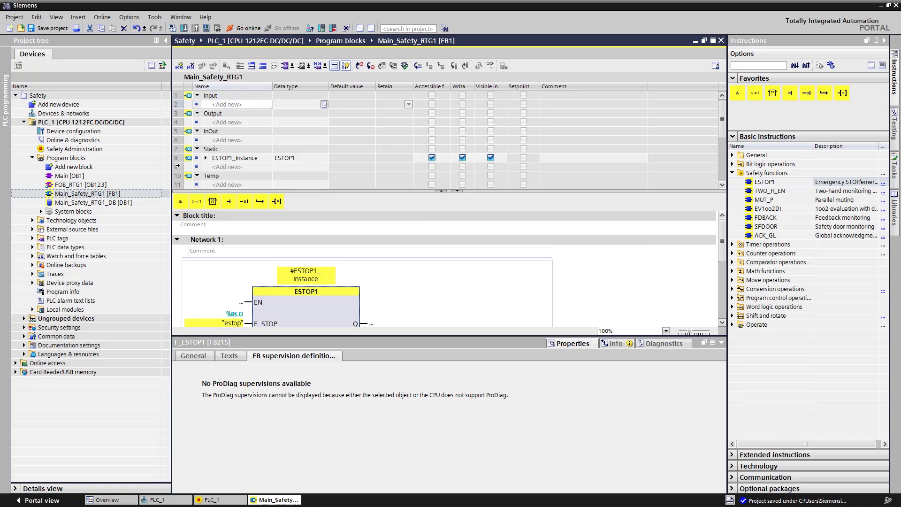
Step: Add a Bool static variable statEstop to the block interface
click(223, 167)
text(stat)
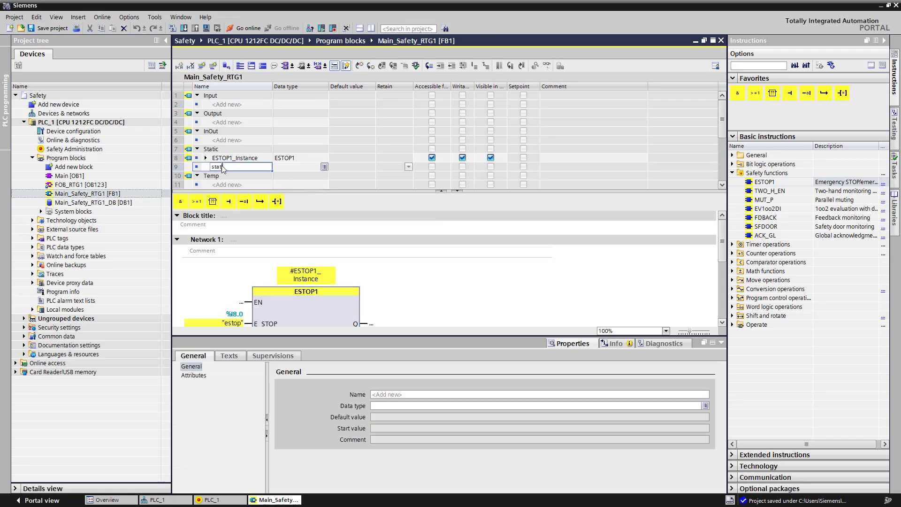
text(Estop)
key(Tab)
text(bol)
key(BackSpace)
text(ol)
key(Return)
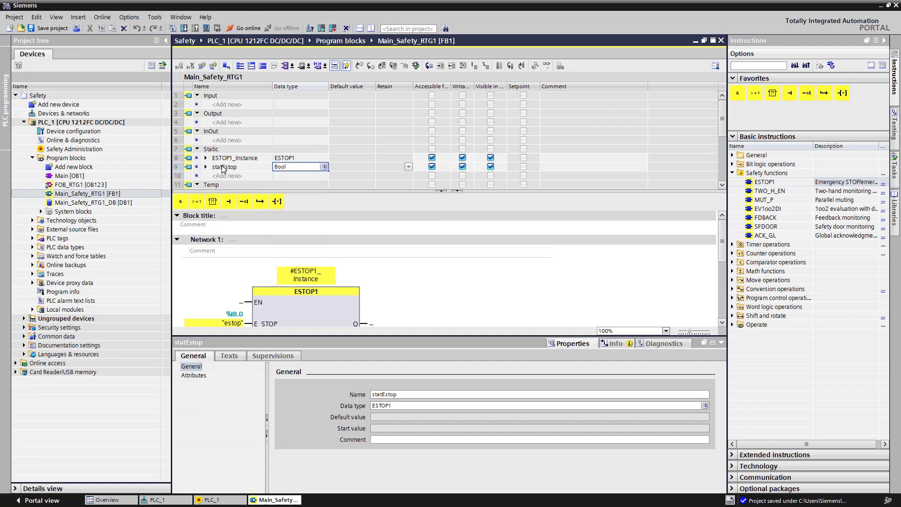
Step: Connect ESTOP1's Q output to #statEstop
drag(275, 190, 274, 100)
click(387, 239)
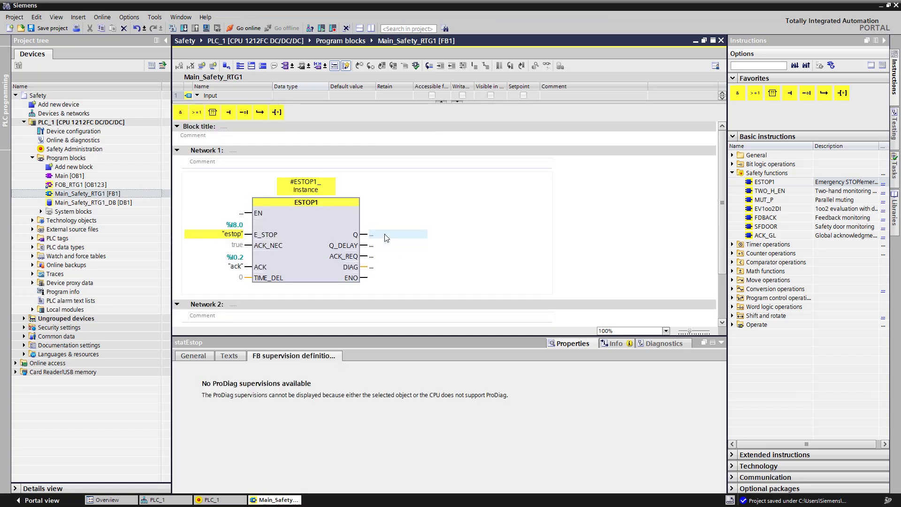
text(st)
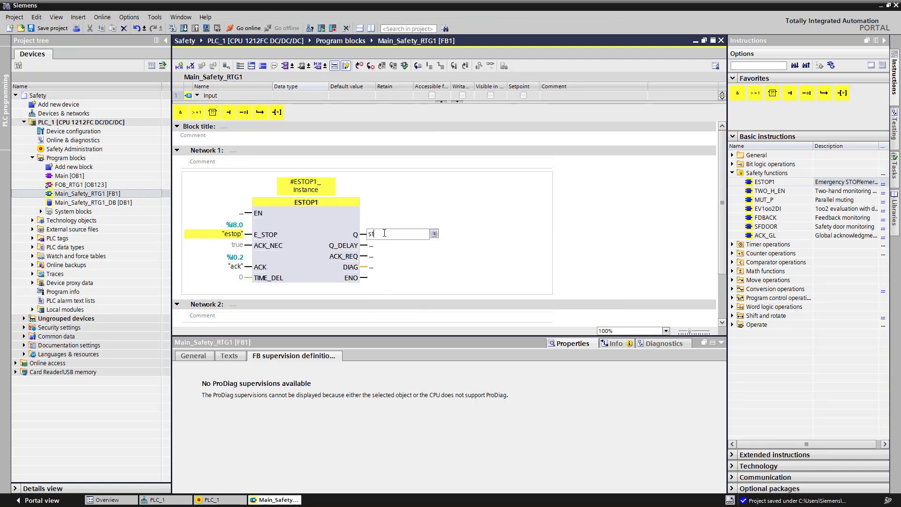
click(390, 248)
key(Return)
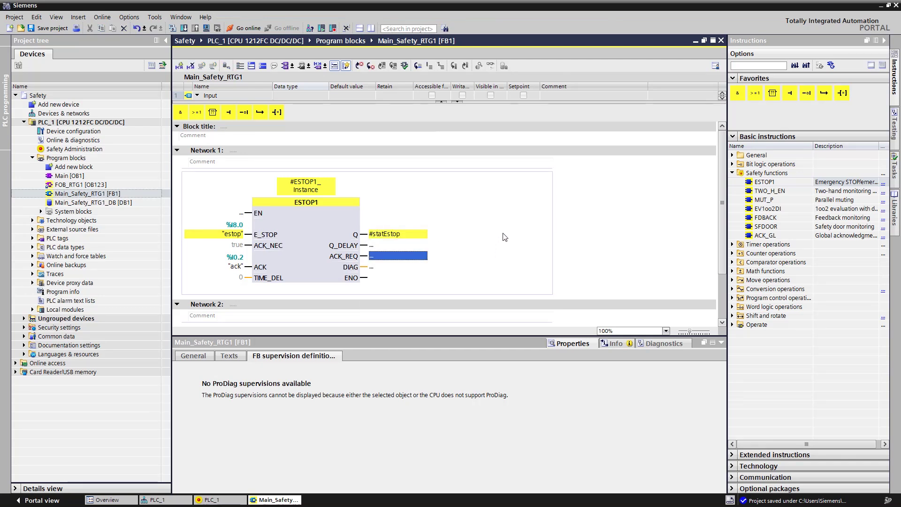
key(Return)
scroll(505, 232, down, 2)
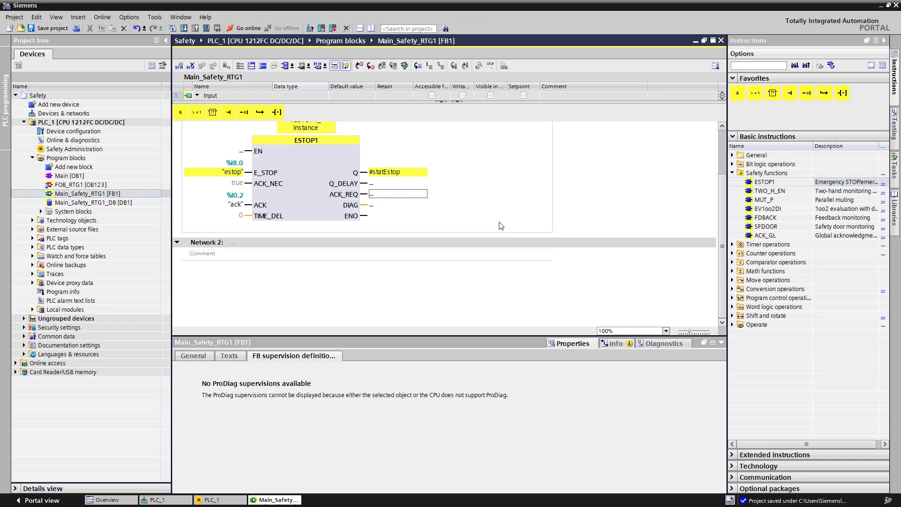
Step: Insert SFDOOR into Network 2 as a multi-instance call
drag(776, 225, 345, 290)
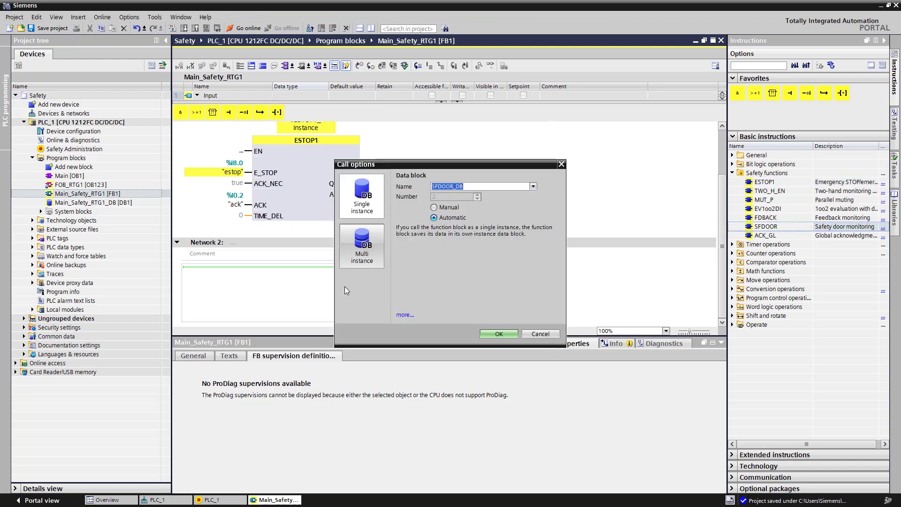
click(362, 245)
click(498, 334)
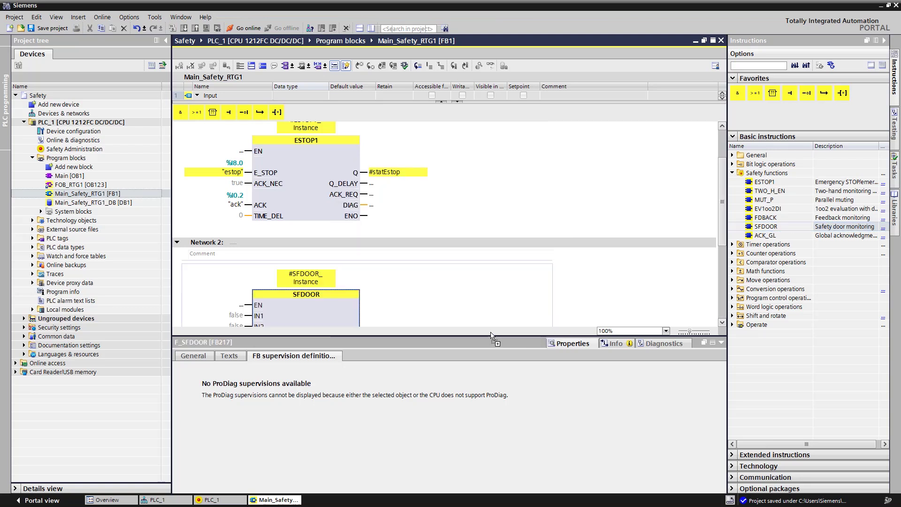
Step: Wire safetyDoor to SFDOOR's IN1 and IN2 inputs and ack to ACK
click(236, 213)
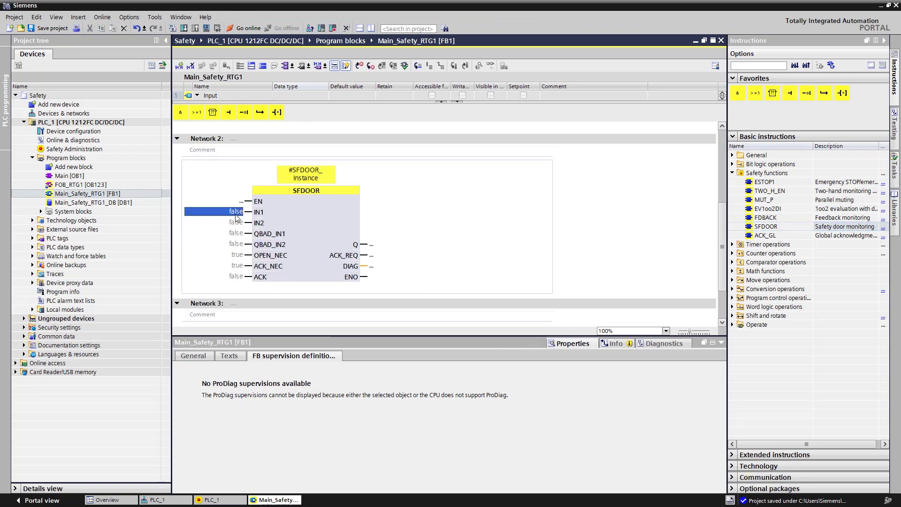
text(s)
click(238, 226)
click(236, 233)
text(saf)
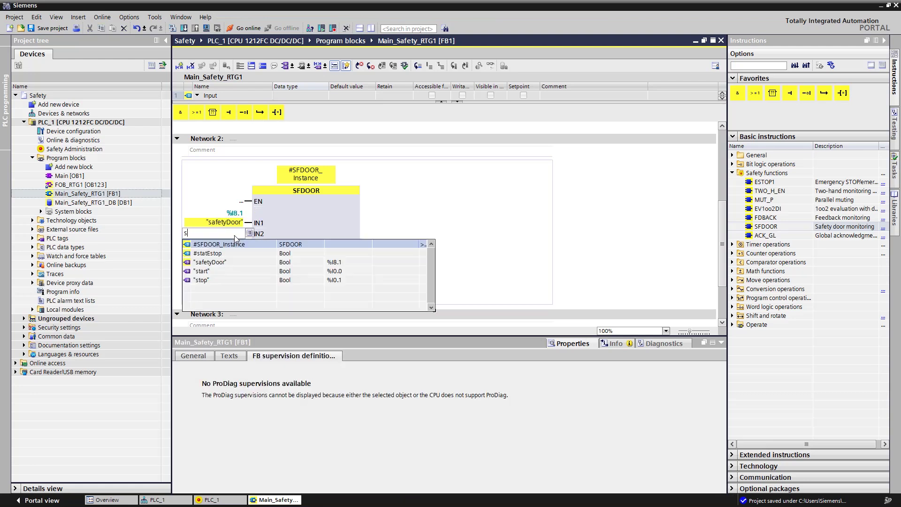
click(227, 245)
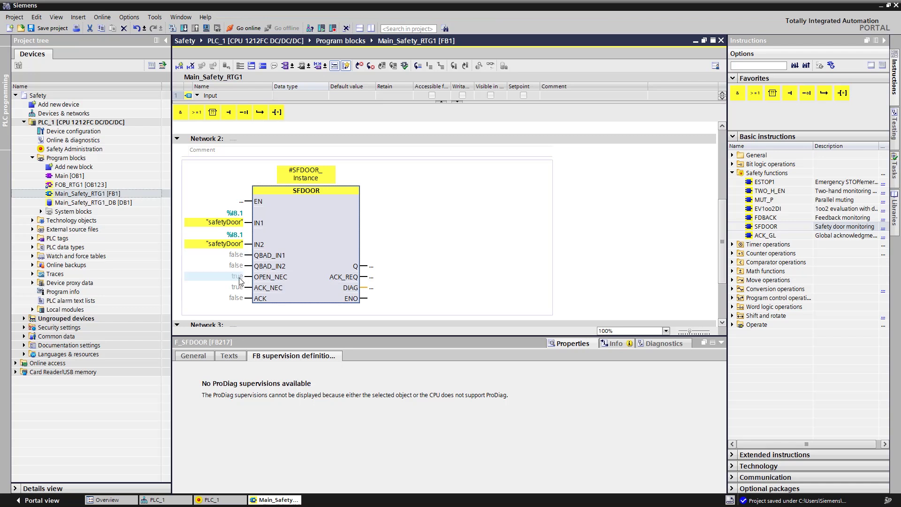
click(238, 297)
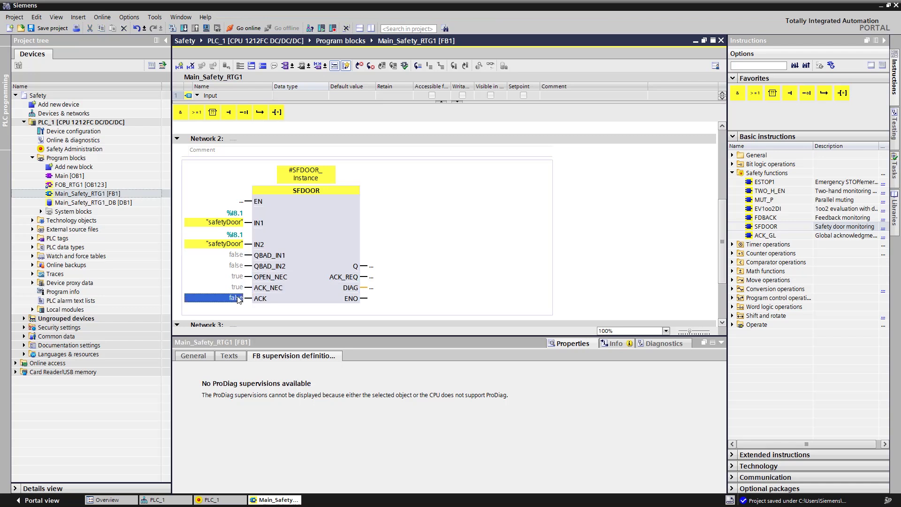
text(a)
click(235, 308)
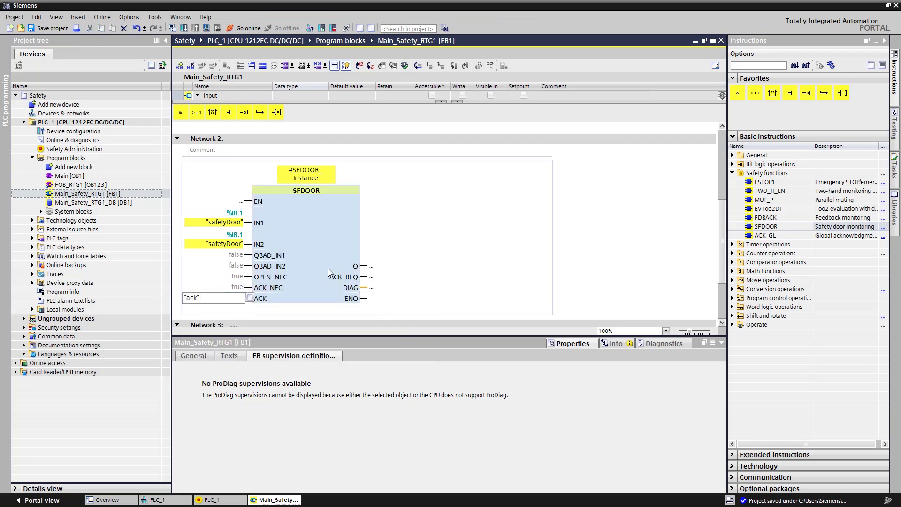
Step: Add a Bool static variable statSafetyDoor in row 11 of the interface
drag(323, 103, 324, 218)
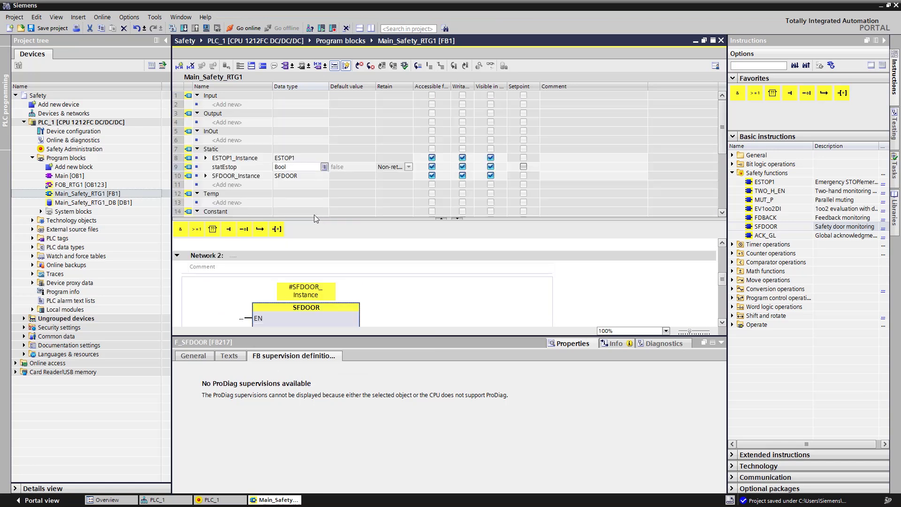
click(220, 185)
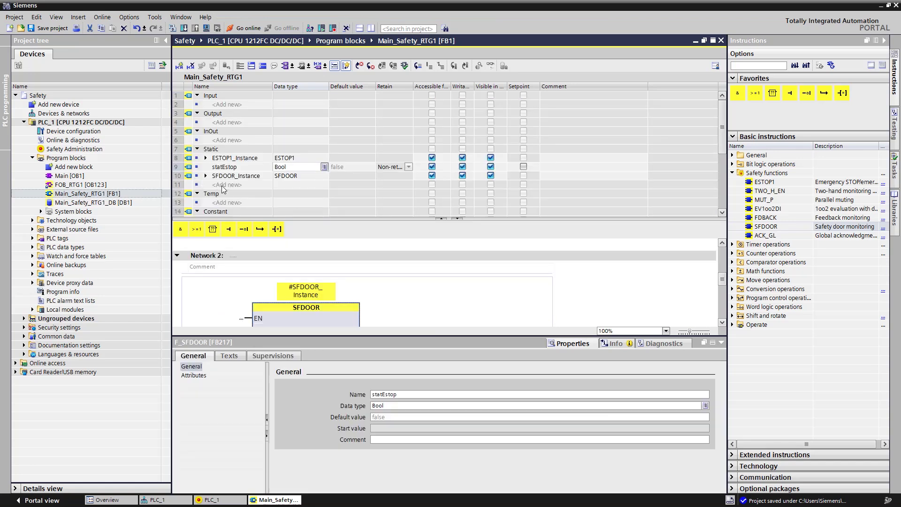
text(statSafet)
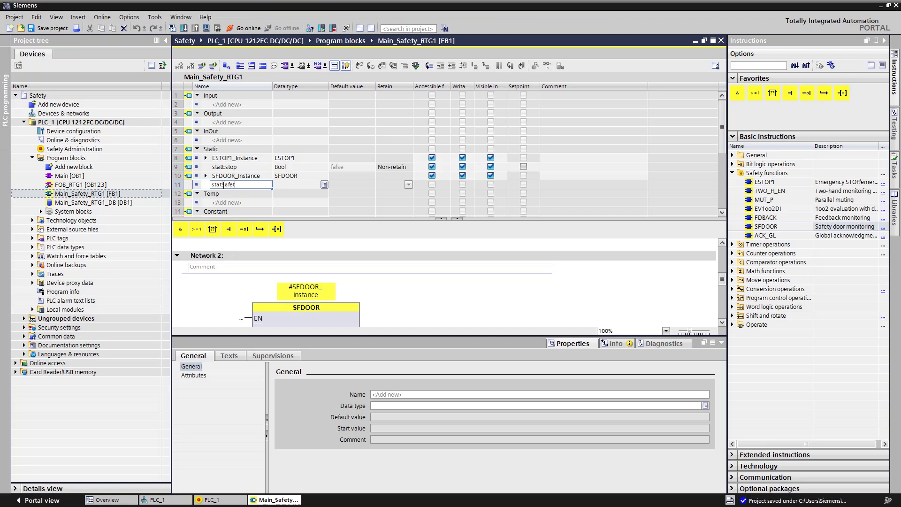
text(yDoor)
click(289, 185)
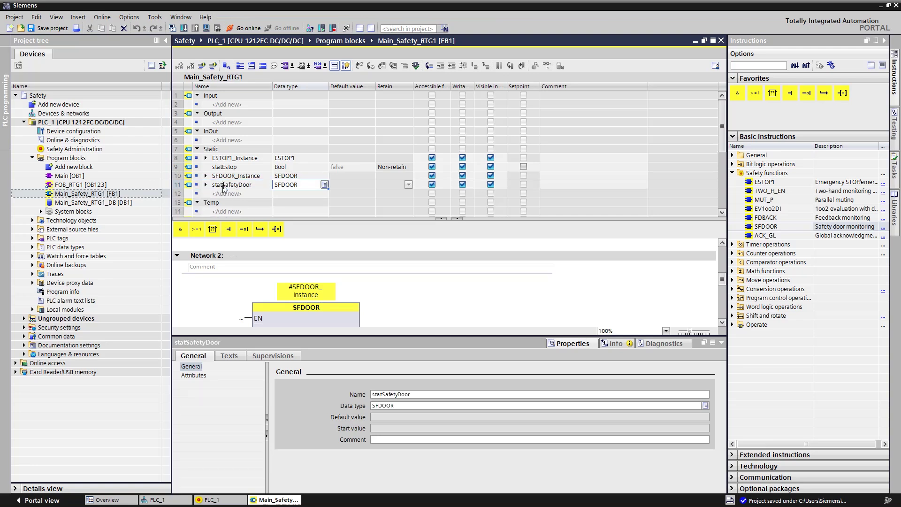
text(Bool)
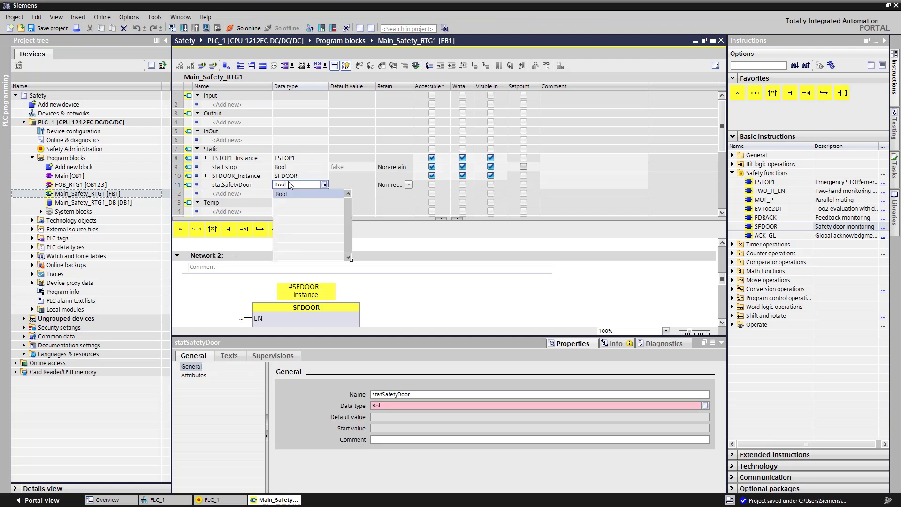
click(290, 196)
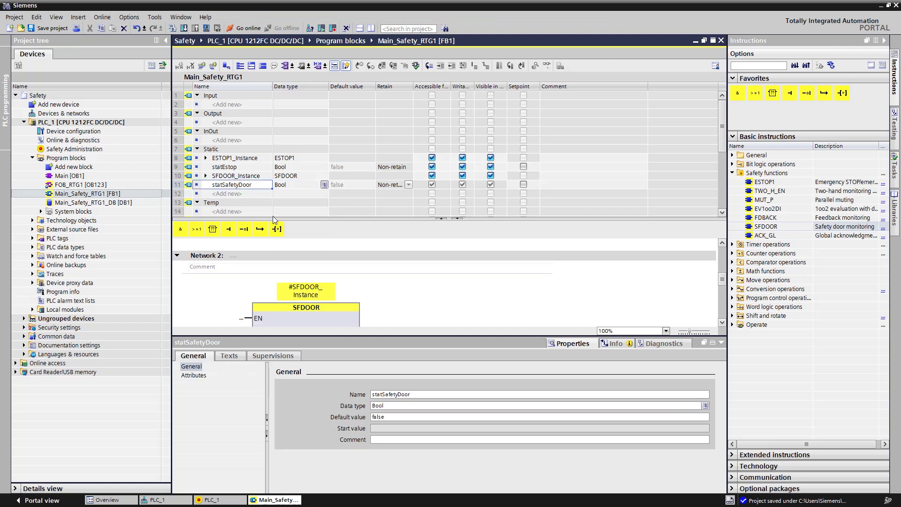
Step: Assign #statSafetyDoor to SFDOOR's Q output
drag(281, 218, 290, 94)
click(381, 268)
text(#st)
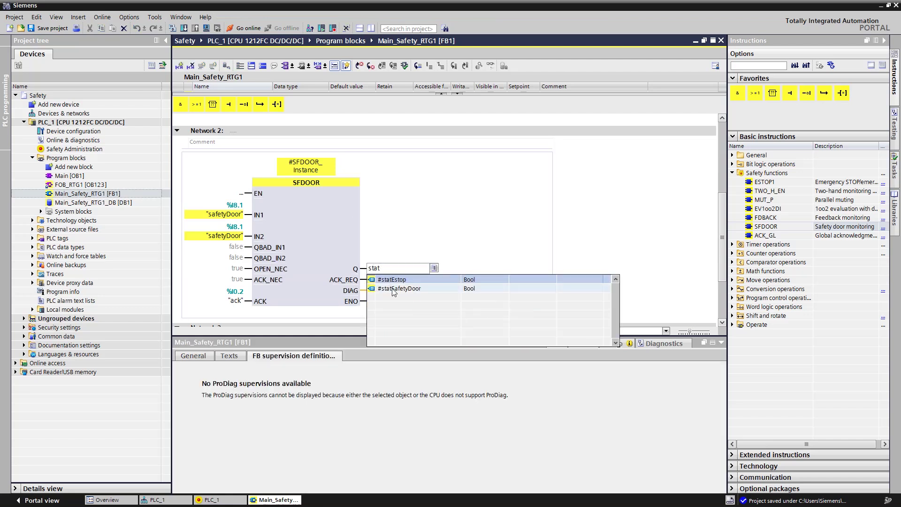
click(393, 280)
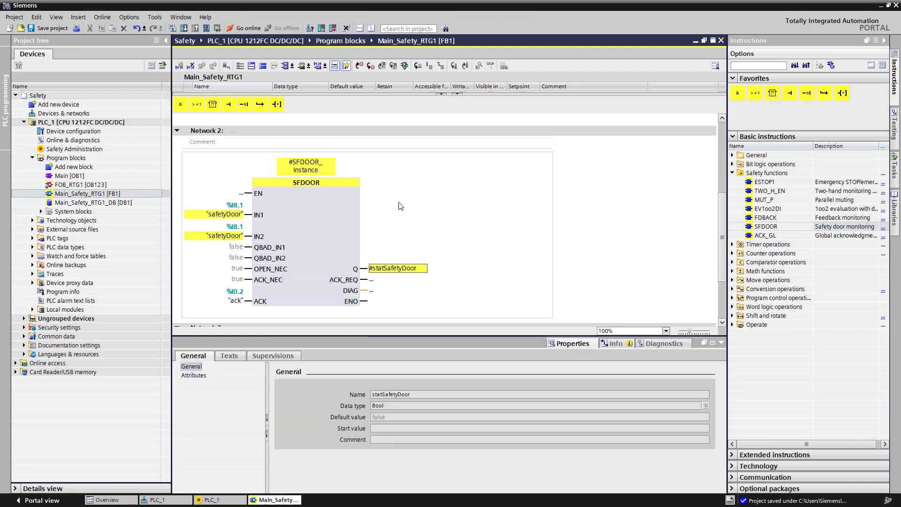
scroll(401, 211, down, 2)
click(315, 196)
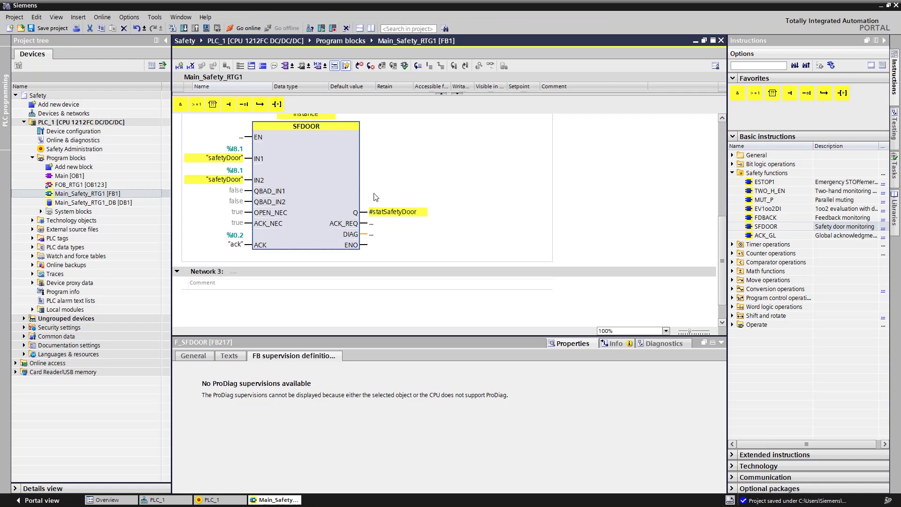
scroll(460, 194, down, 1)
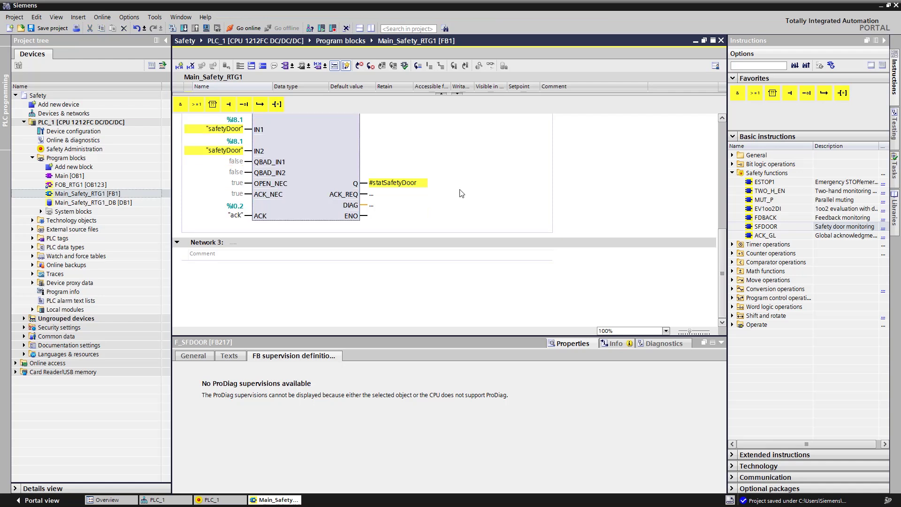
Step: Place an SR set/reset flip-flop from Bit logic operations into Network 3
click(733, 173)
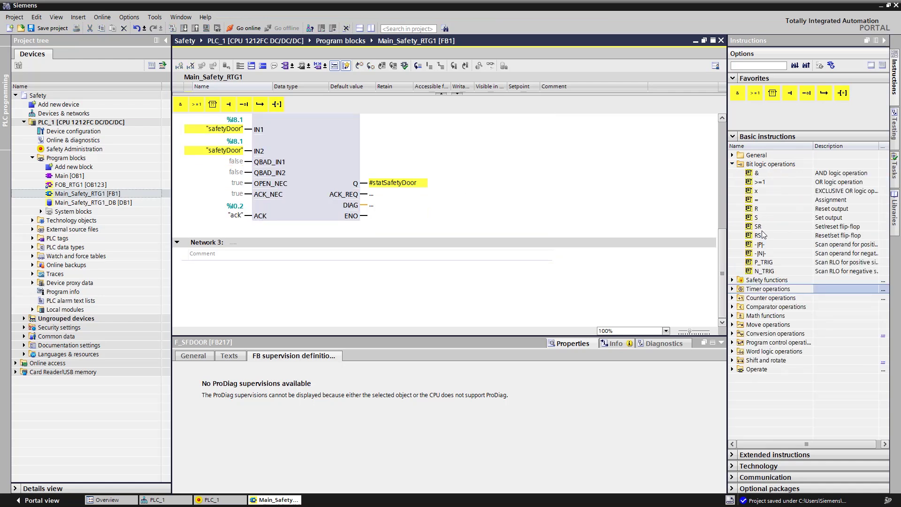
click(765, 227)
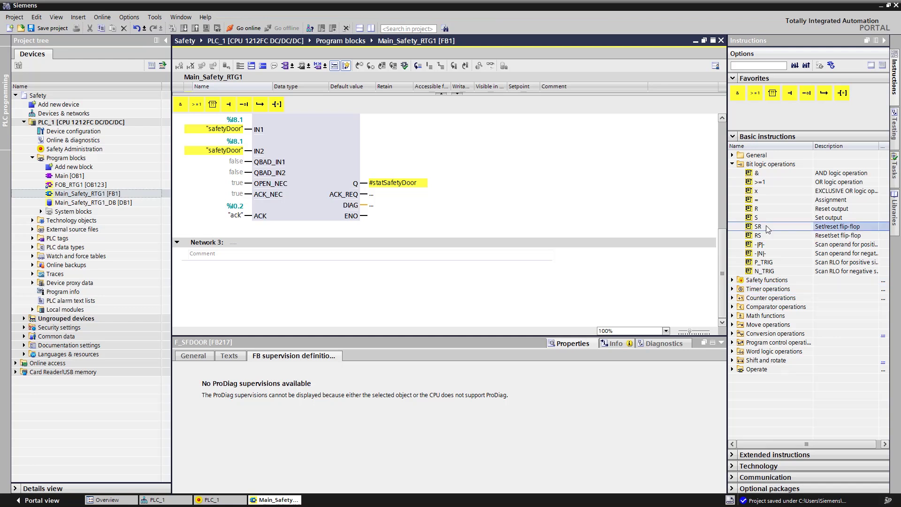
drag(766, 227, 338, 296)
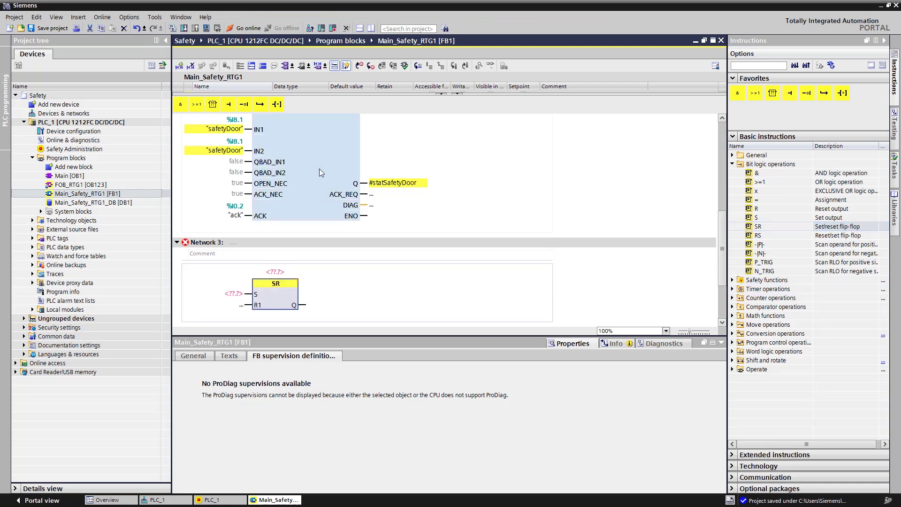
Step: Add a Bool static variable statAutoOn in row 12 of the interface
drag(317, 96, 318, 213)
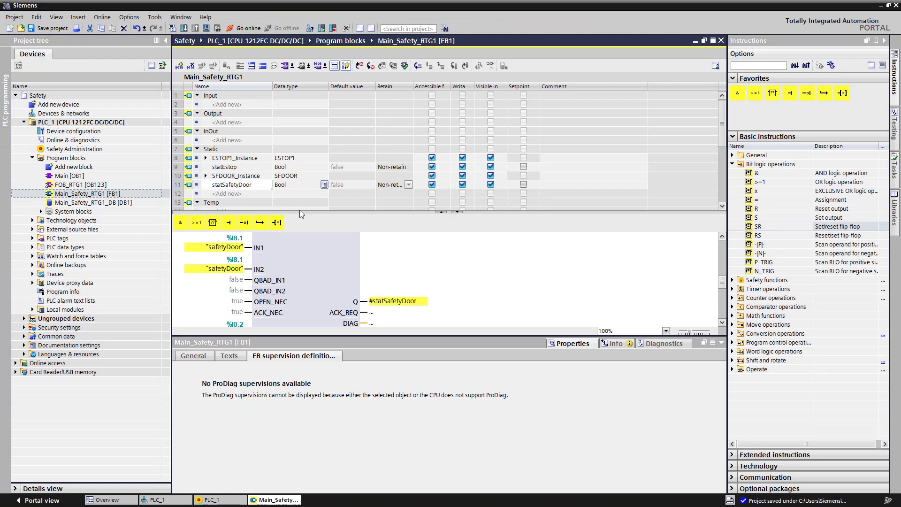
click(224, 193)
text(statAutoOn)
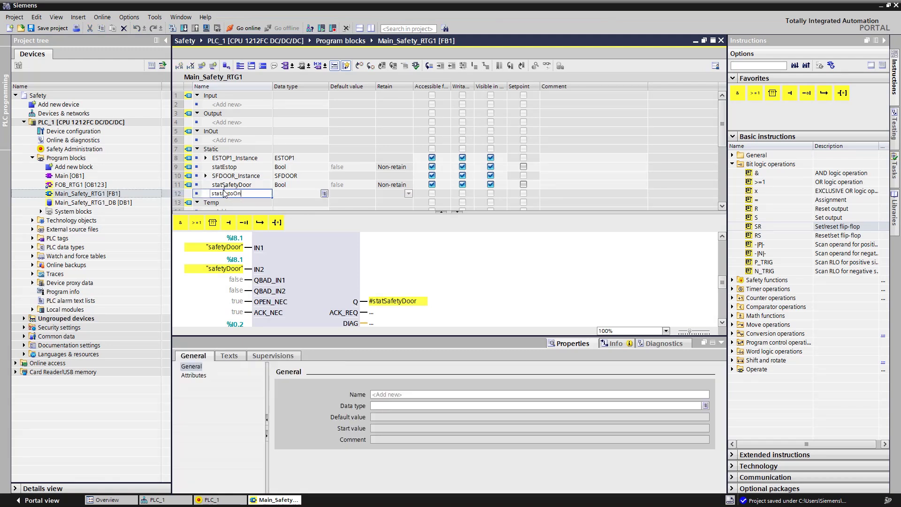
key(Return)
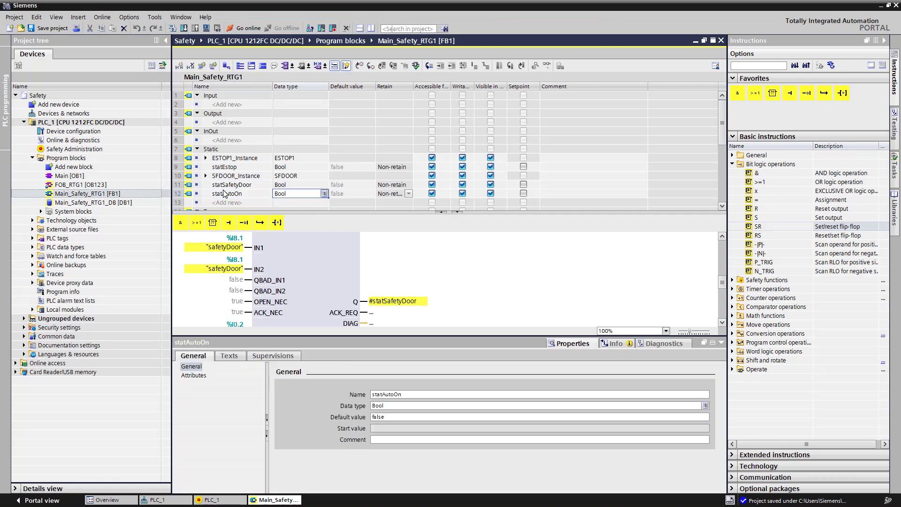
Step: Name the SR flip-flop #statAutoOn and wire start to its S input
drag(297, 212, 295, 83)
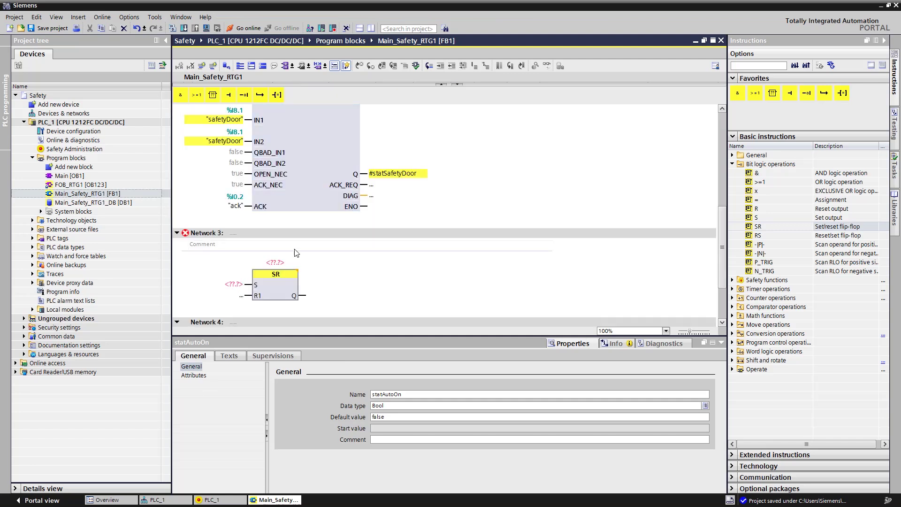
click(285, 259)
text(#)
click(286, 286)
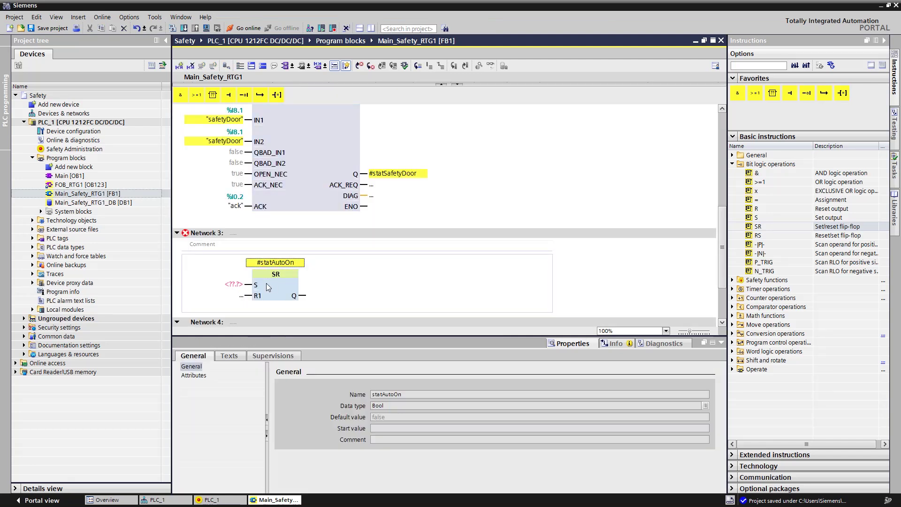
click(228, 285)
text(start)
key(Return)
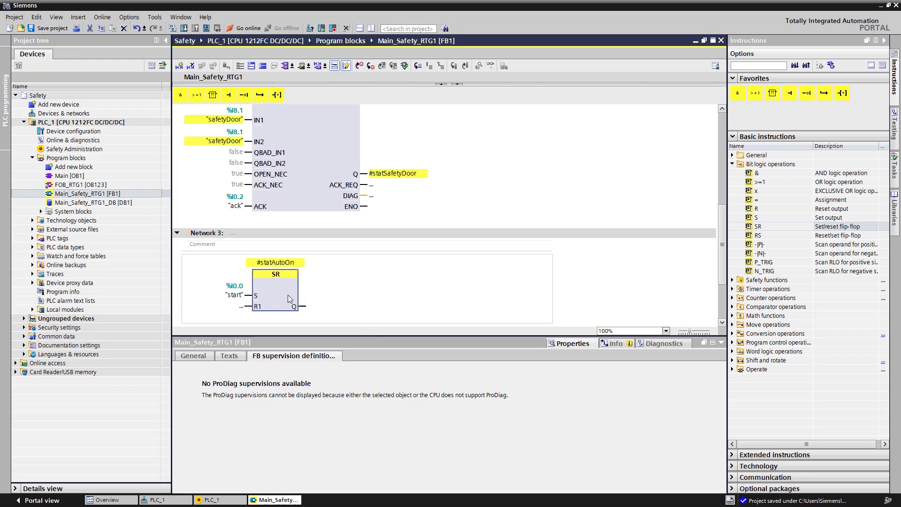
scroll(308, 256, down, 1)
key(Tab)
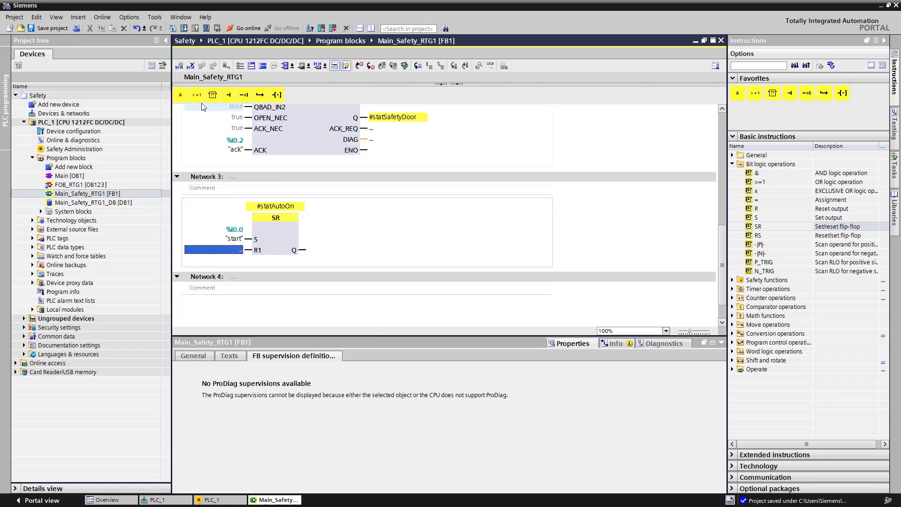
Step: Insert an OR on the SR reset with inputs #statEstop, #statSafetyDoor and "stop"
click(197, 94)
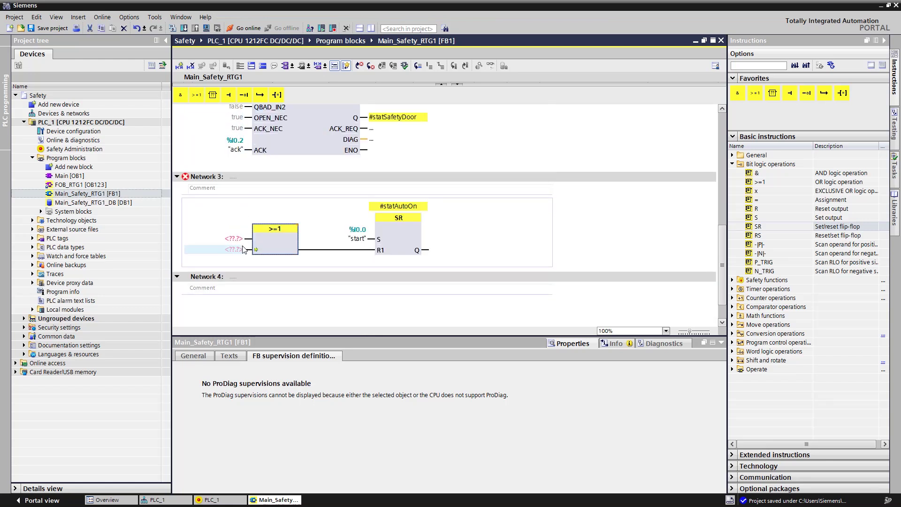
click(235, 240)
text(#stat)
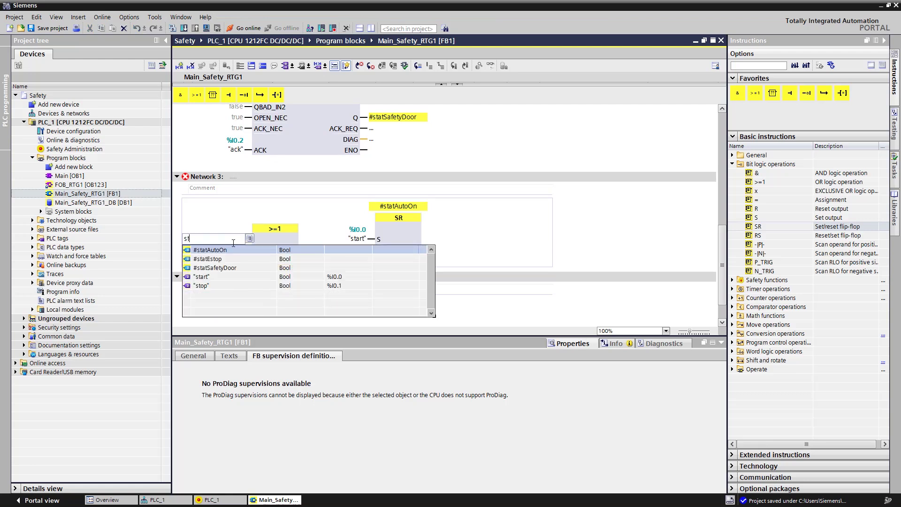
click(248, 255)
key(Return)
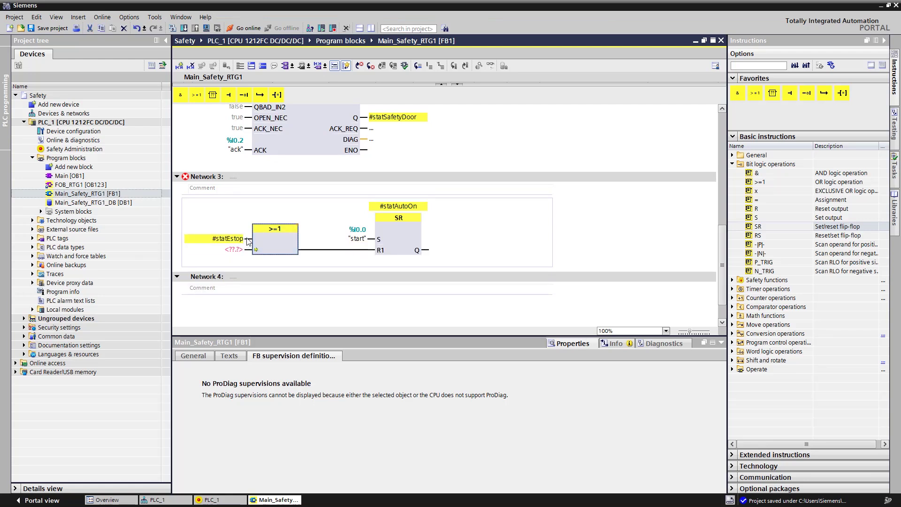
click(237, 251)
text(#stat)
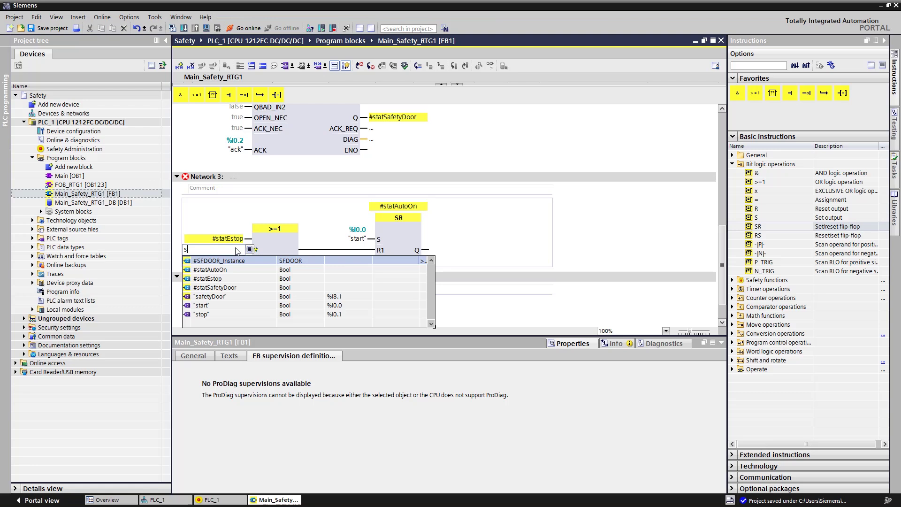
click(234, 277)
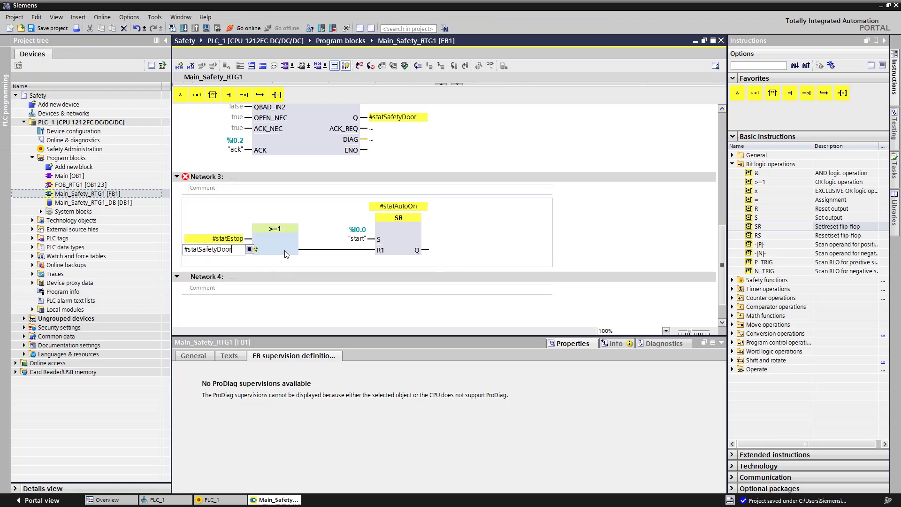
key(Return)
click(257, 250)
text(st)
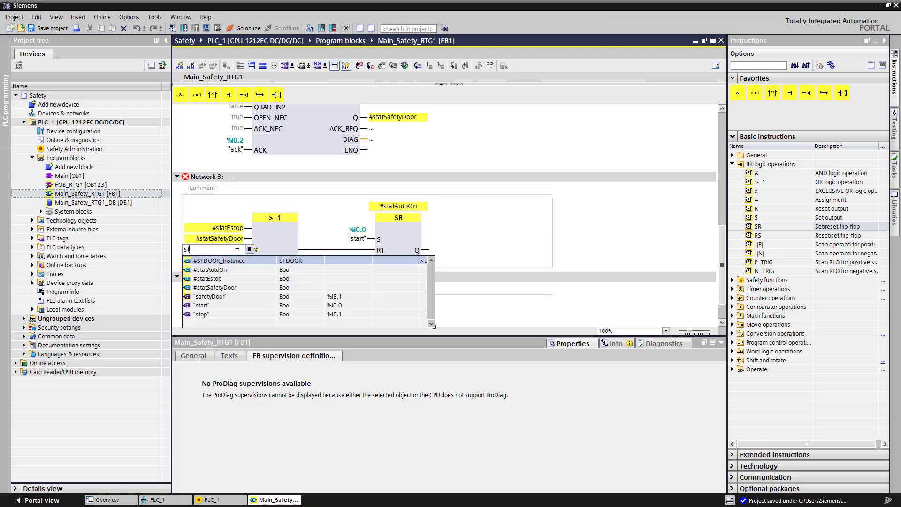
click(223, 296)
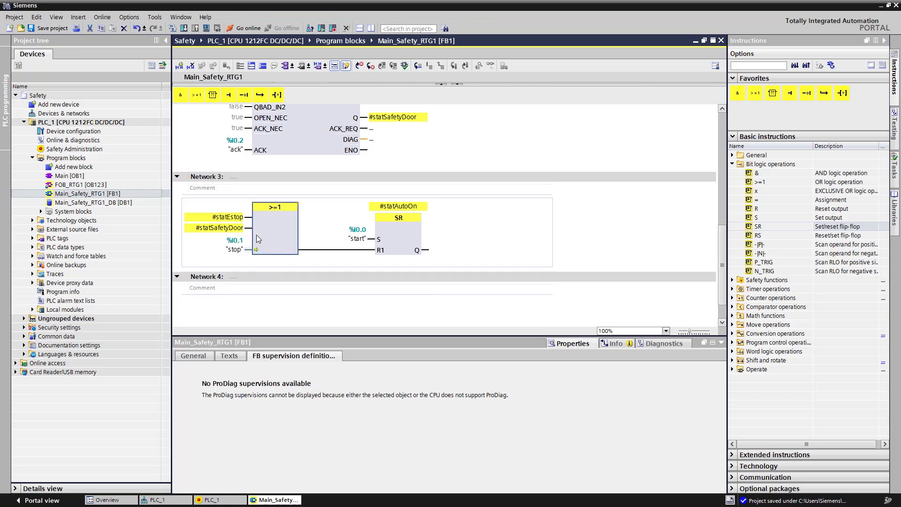
Step: Negate the #statEstop and #statSafetyDoor inputs of the OR
click(248, 228)
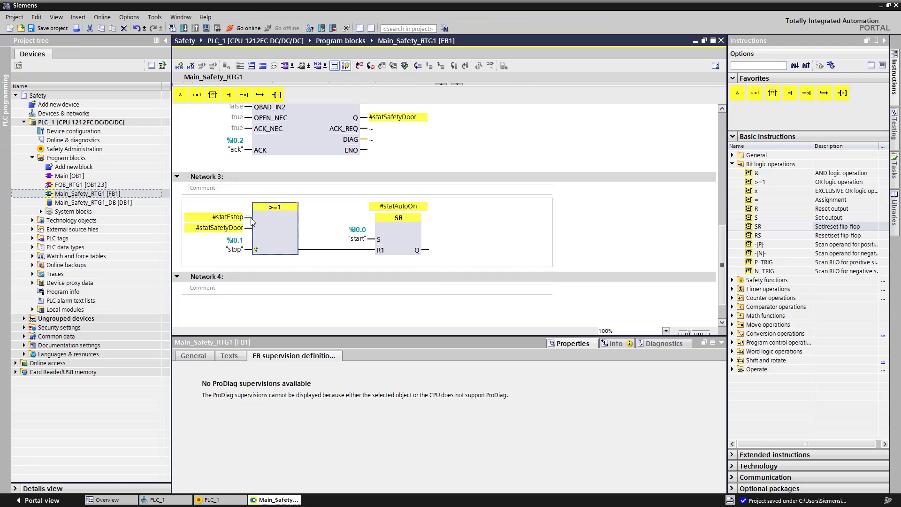
click(243, 93)
click(243, 94)
click(271, 239)
click(425, 249)
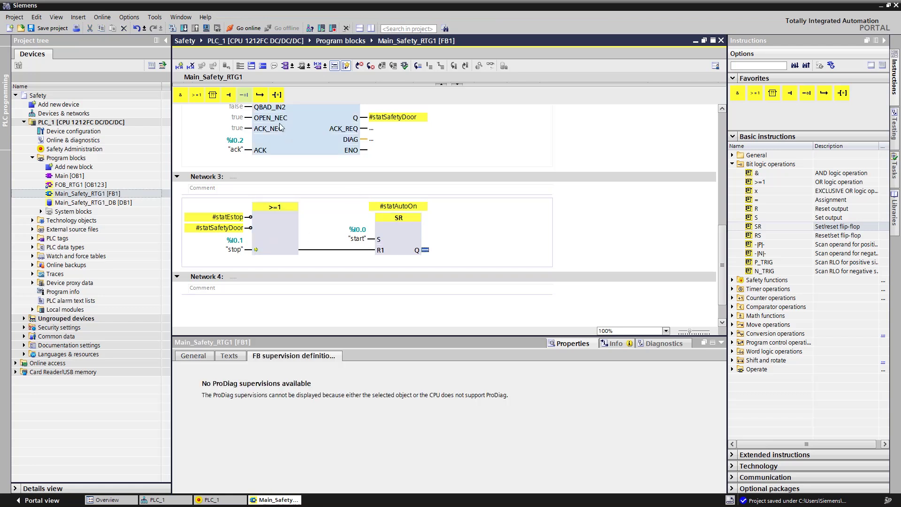
Step: Add an assignment at the SR Q output driving the "drive" tag %Q17.0
click(279, 97)
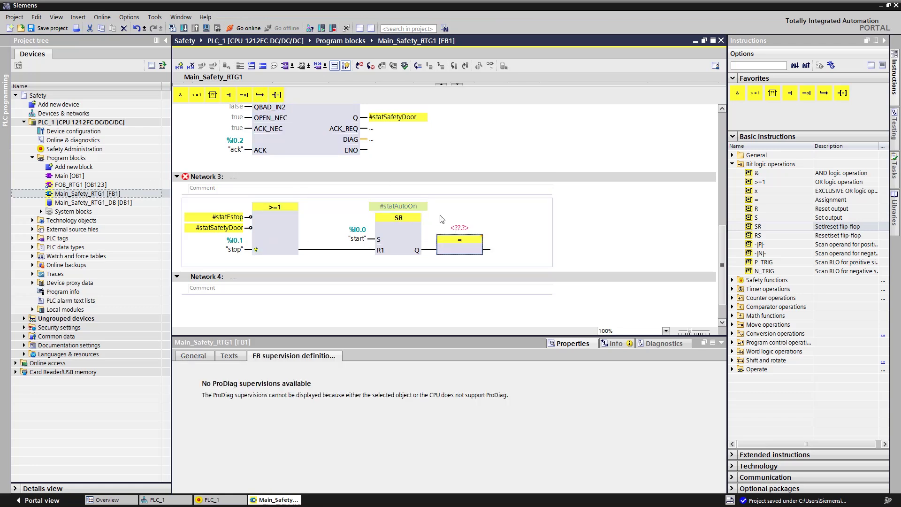
click(459, 228)
text(dr)
click(461, 240)
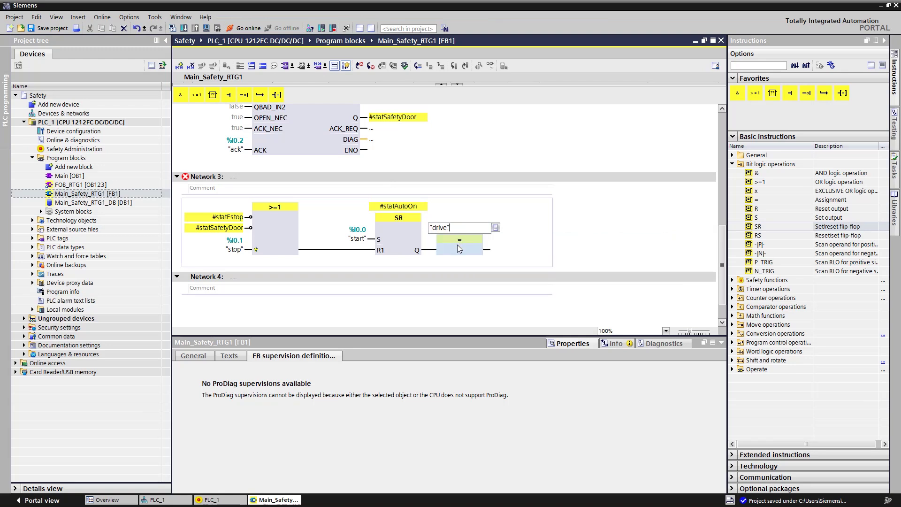
key(Return)
scroll(497, 245, down, 1)
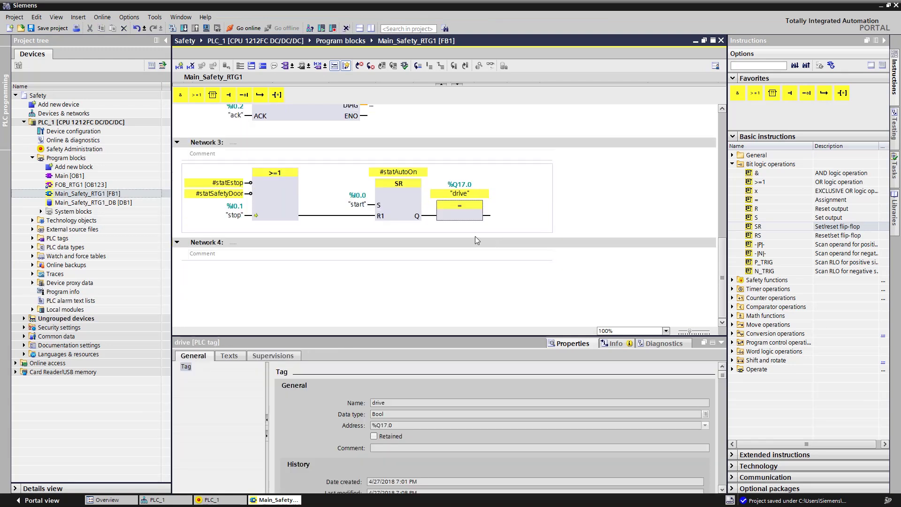
click(342, 278)
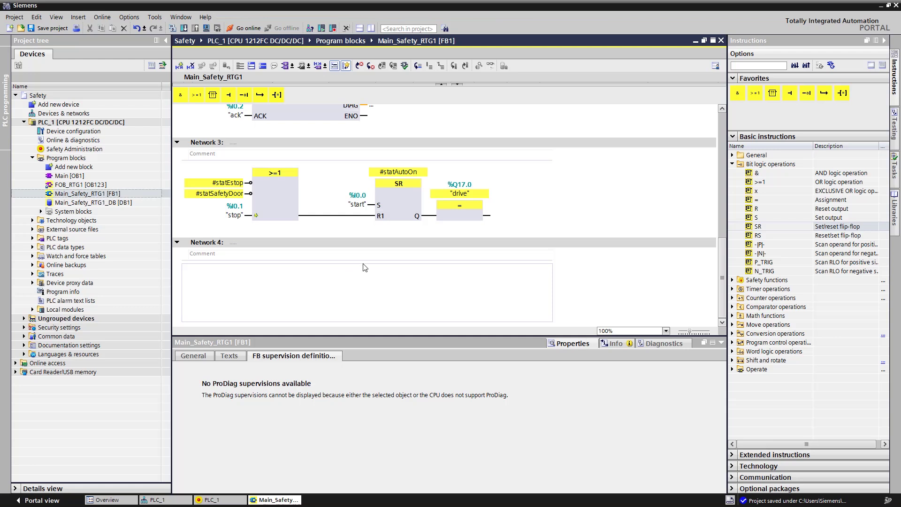
Step: Place ACK_GL from Safety functions into Network 4 as a multi-instance
click(734, 164)
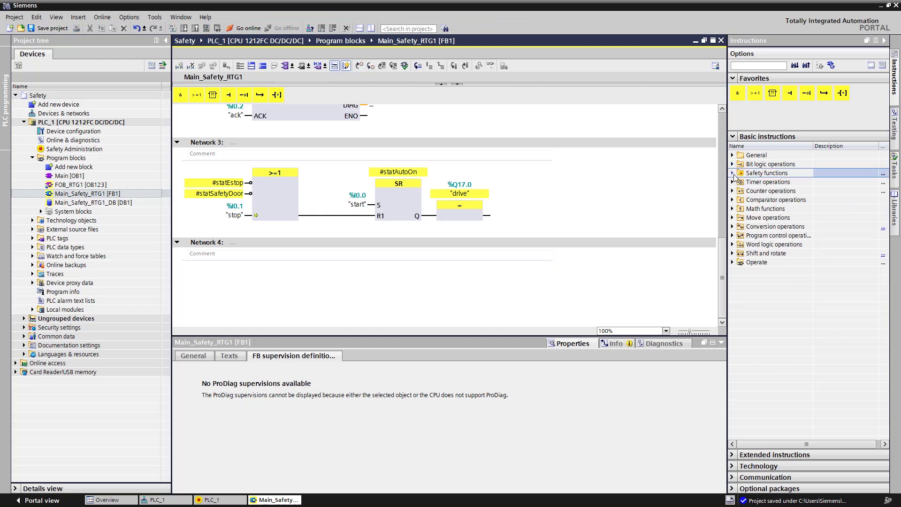
click(734, 174)
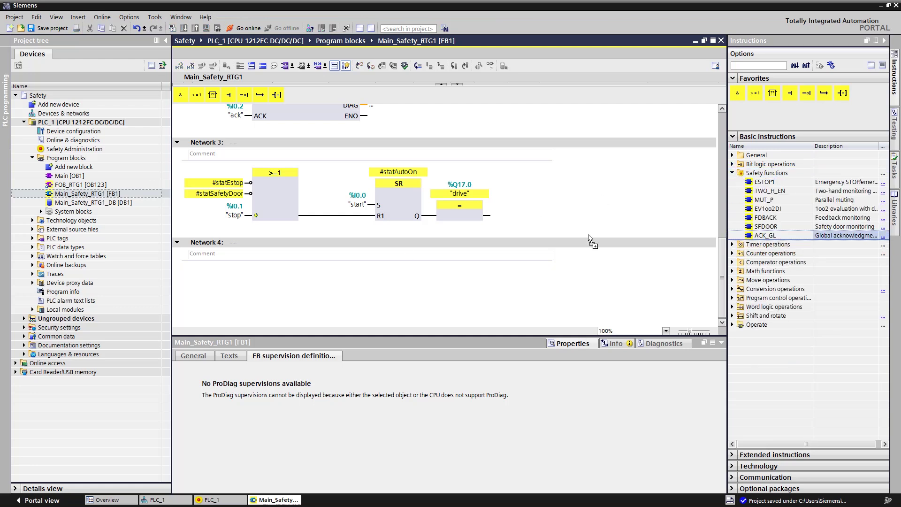
drag(752, 239, 359, 285)
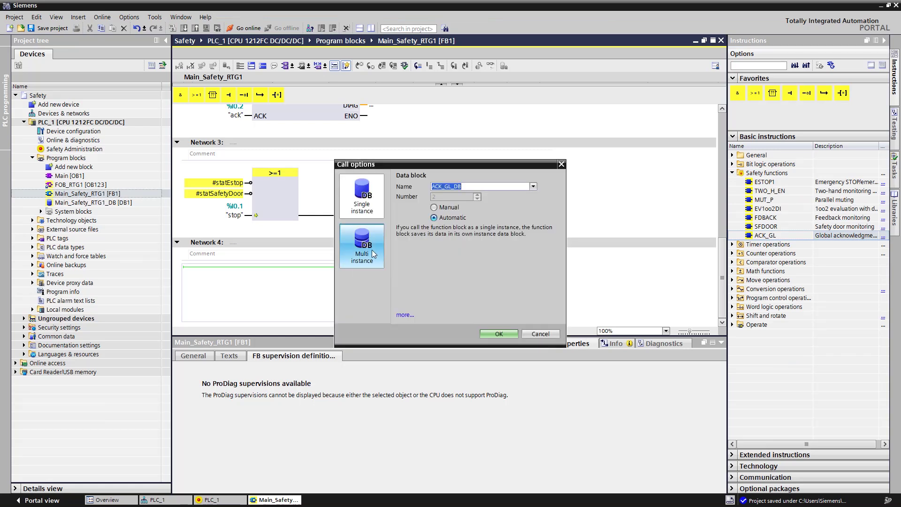
click(362, 246)
click(497, 334)
scroll(465, 294, down, 2)
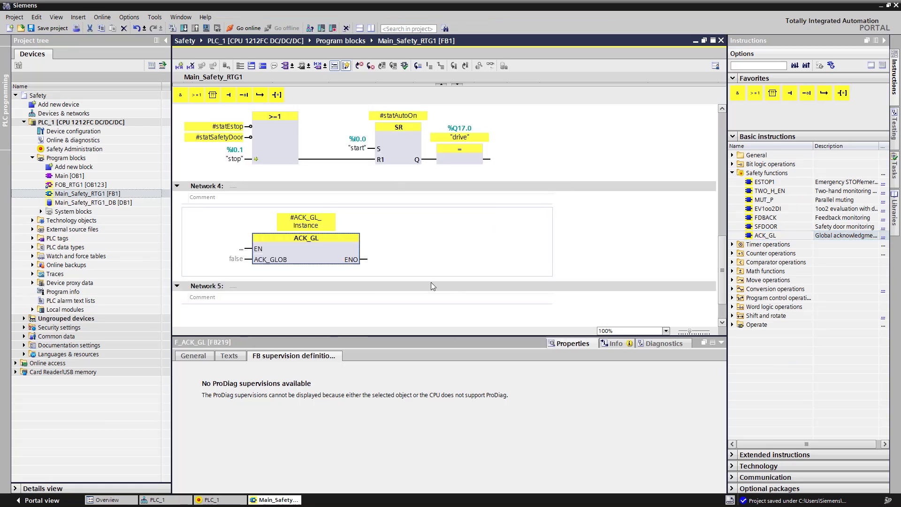
Step: Enter "ack" at ACK_GL's ACK_GLOB input and select the PLC
click(240, 259)
text(")
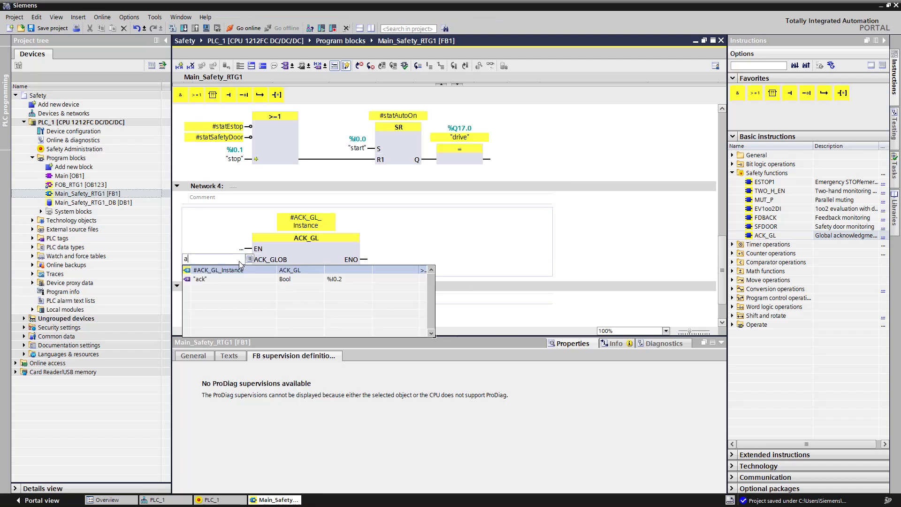
text(ack)
click(311, 253)
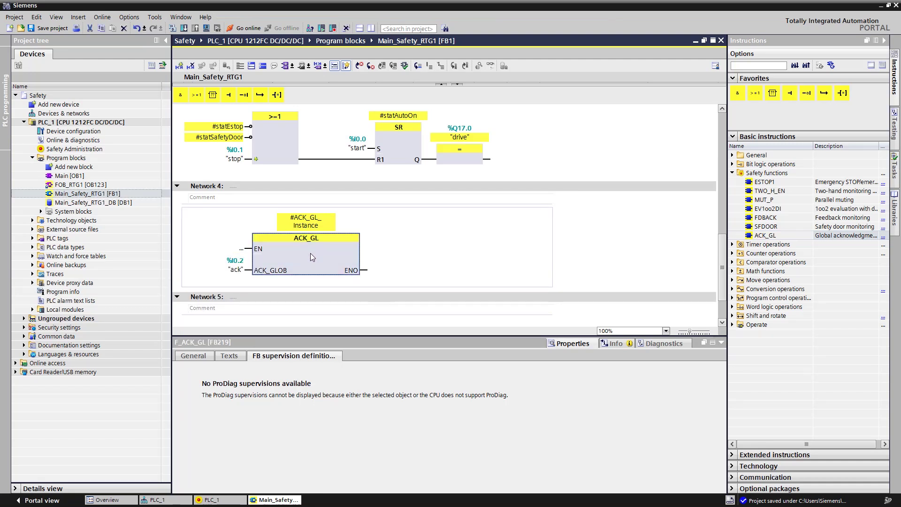
click(115, 121)
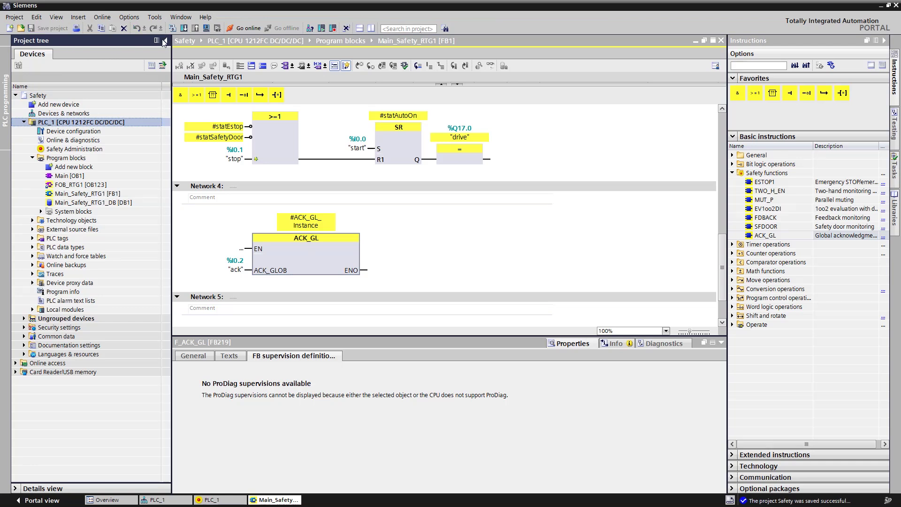
Step: Compile the PLC with Ctrl+B and open Safety Administration to view the F-signatures
key(ctrl+b)
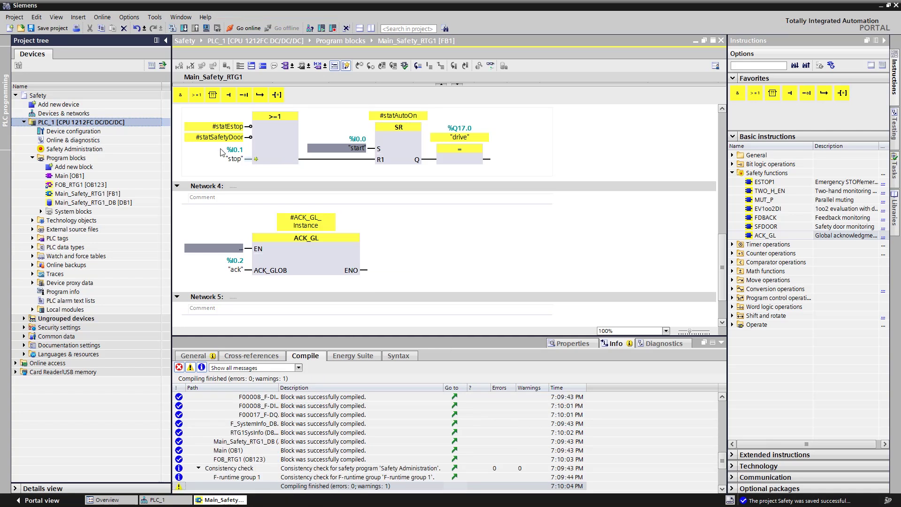
double_click(78, 149)
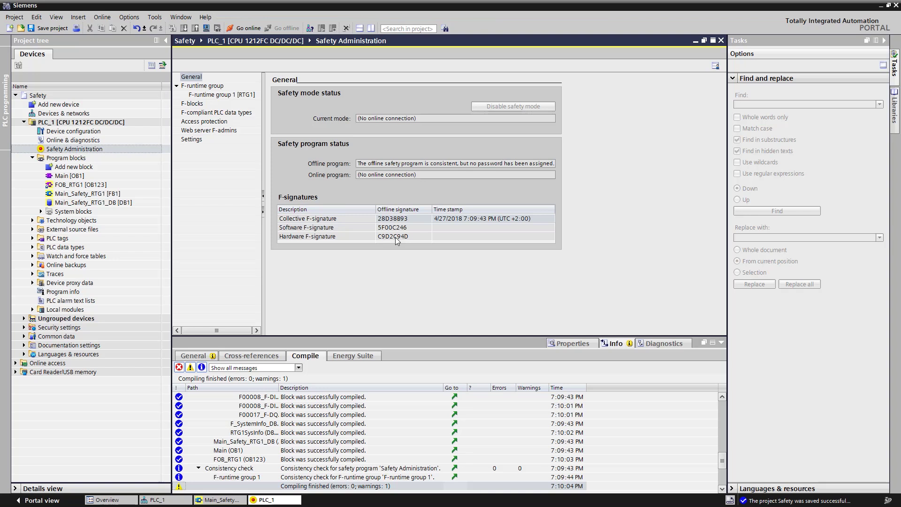
Step: Show the General safety program status page in Safety Administration
click(206, 105)
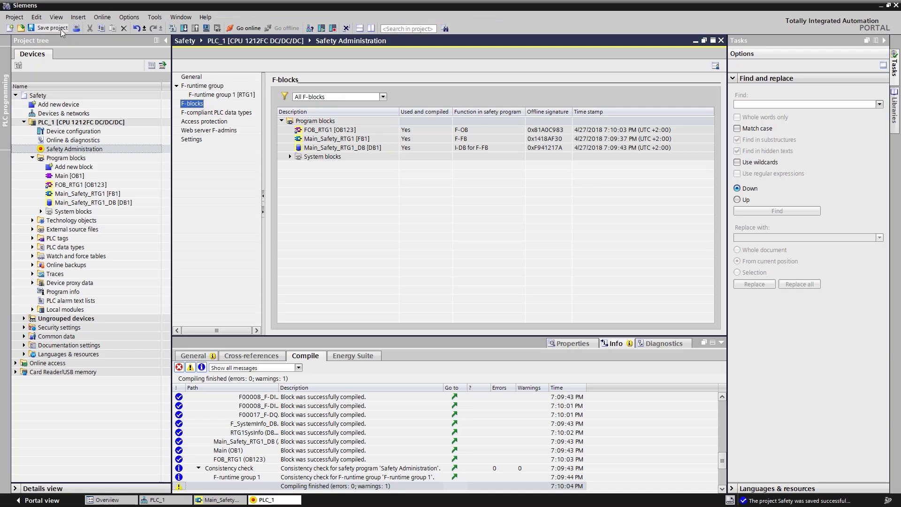
click(187, 30)
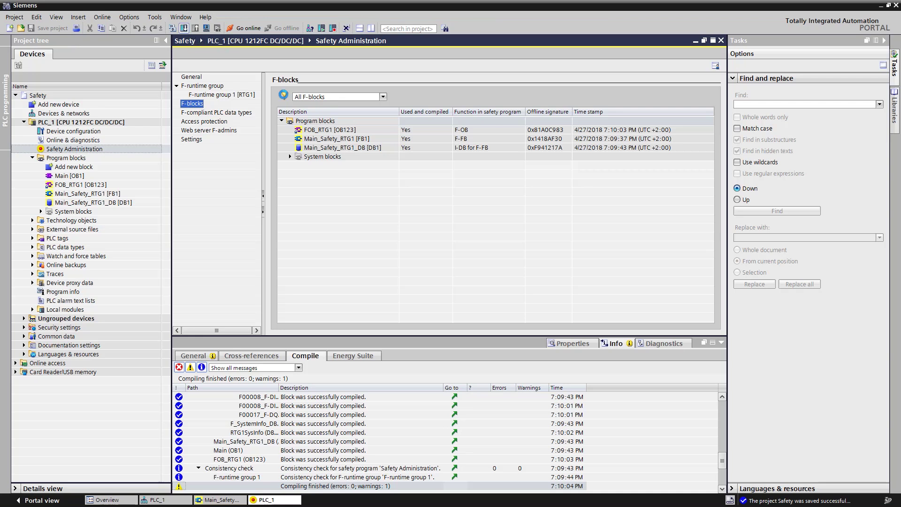